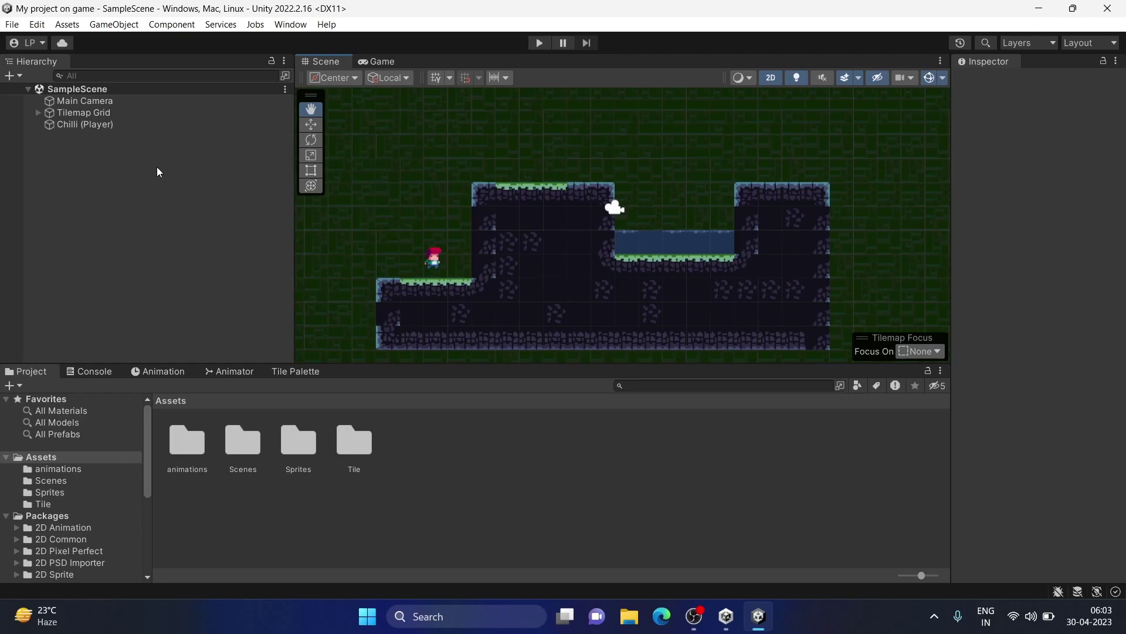
Step: Add a 2D Sprites Circle object to SampleScene and frame it in the Scene view
right_click(94, 161)
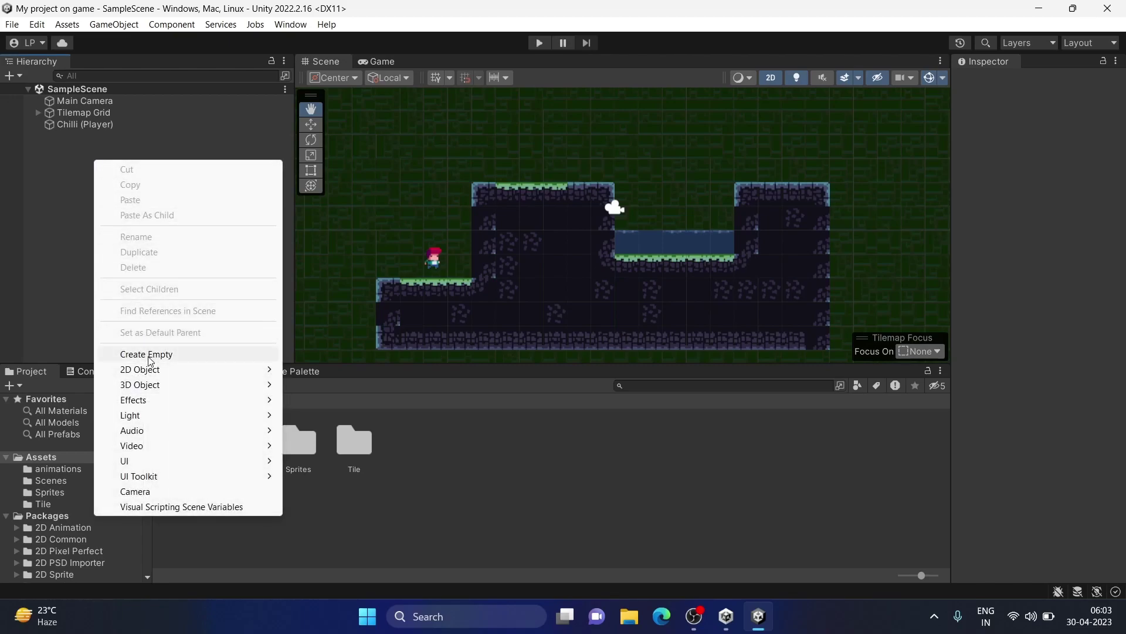
mouse_move(155, 371)
mouse_move(346, 371)
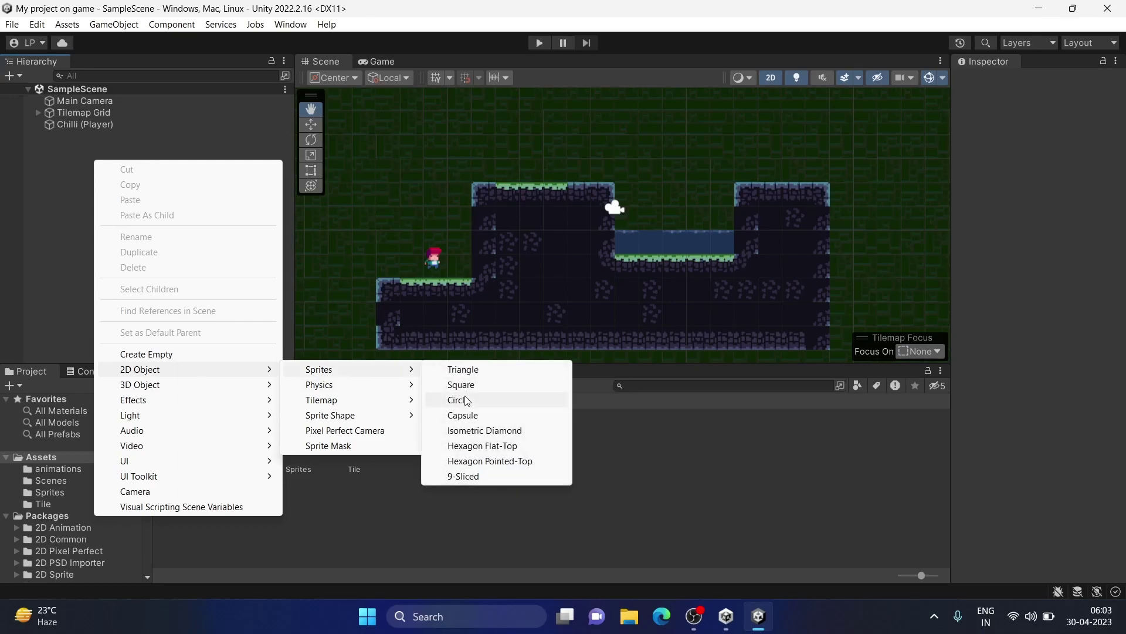
click(467, 399)
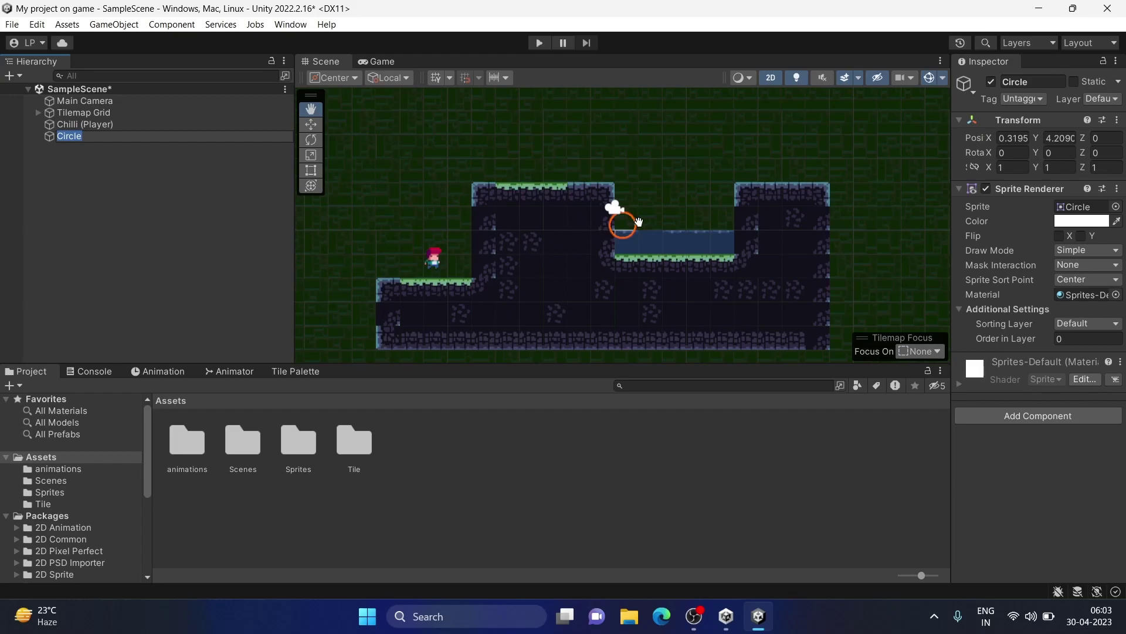
double_click(79, 139)
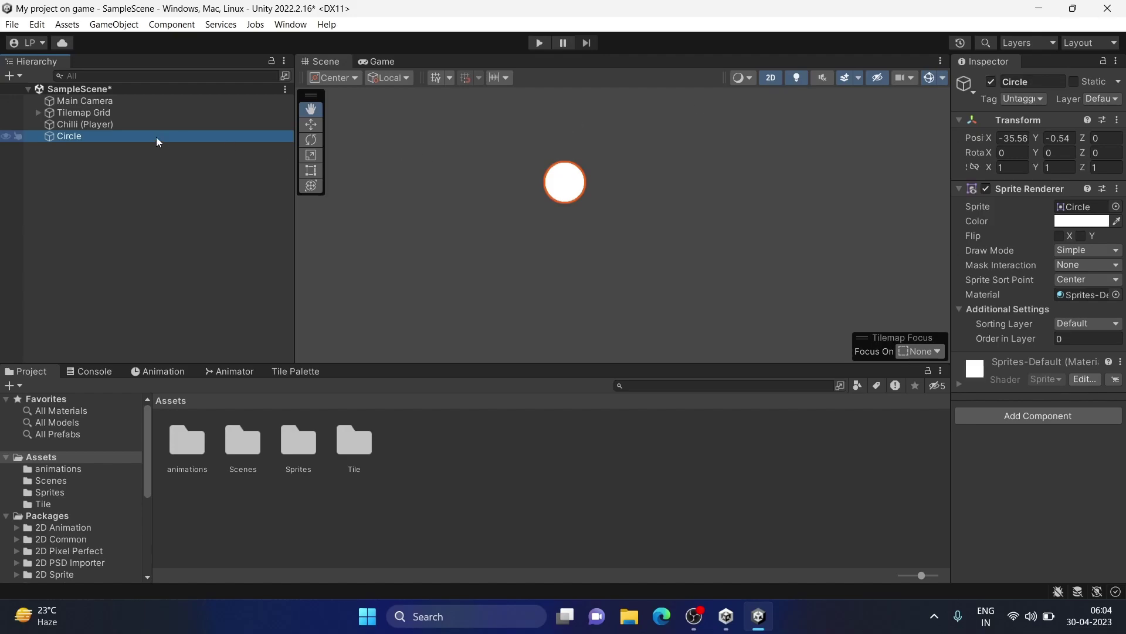
Step: Duplicate the circle into Circle (1)-(3) and nest them under the original Circle
key(ctrl+d)
key(ctrl+d)
key(ctrl+d)
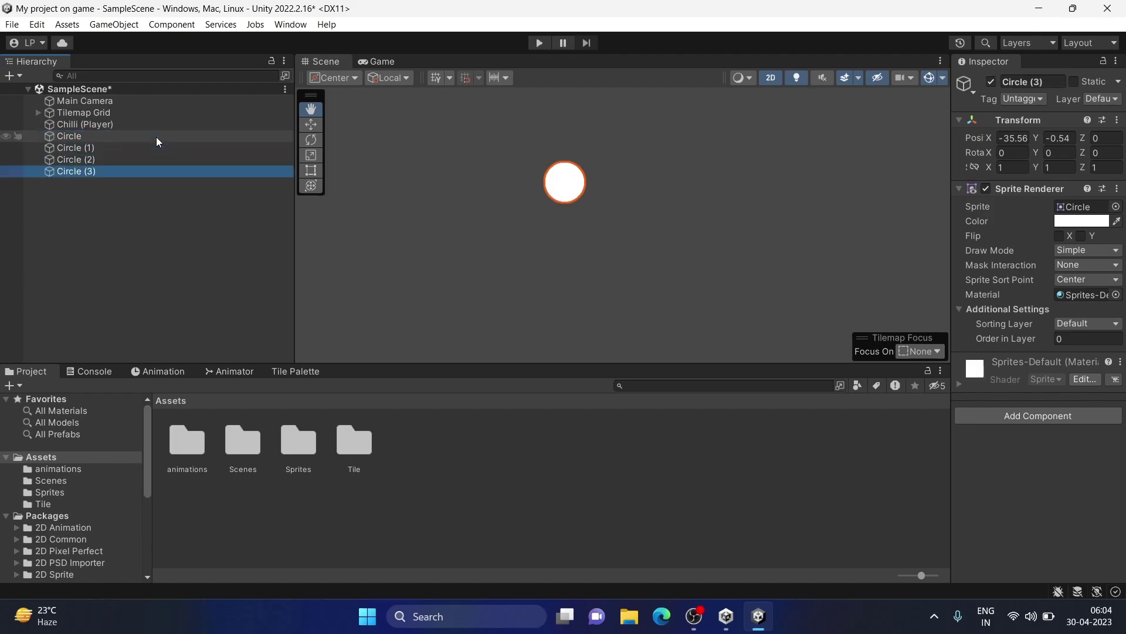
click(311, 123)
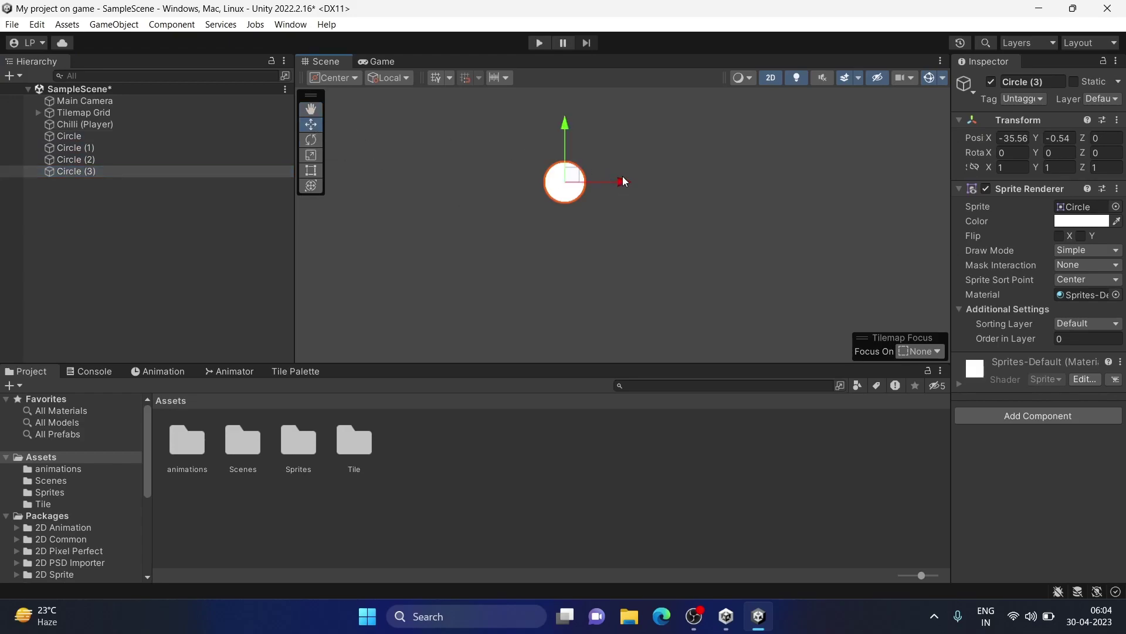
click(75, 135)
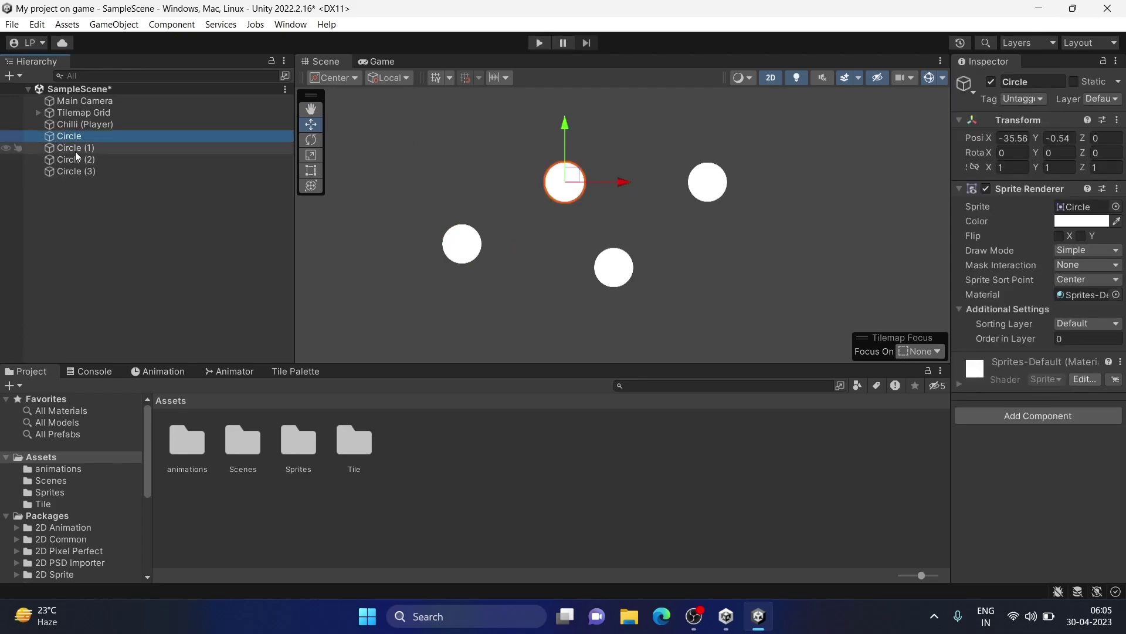
click(75, 152)
key(shift+Down)
key(shift+Down)
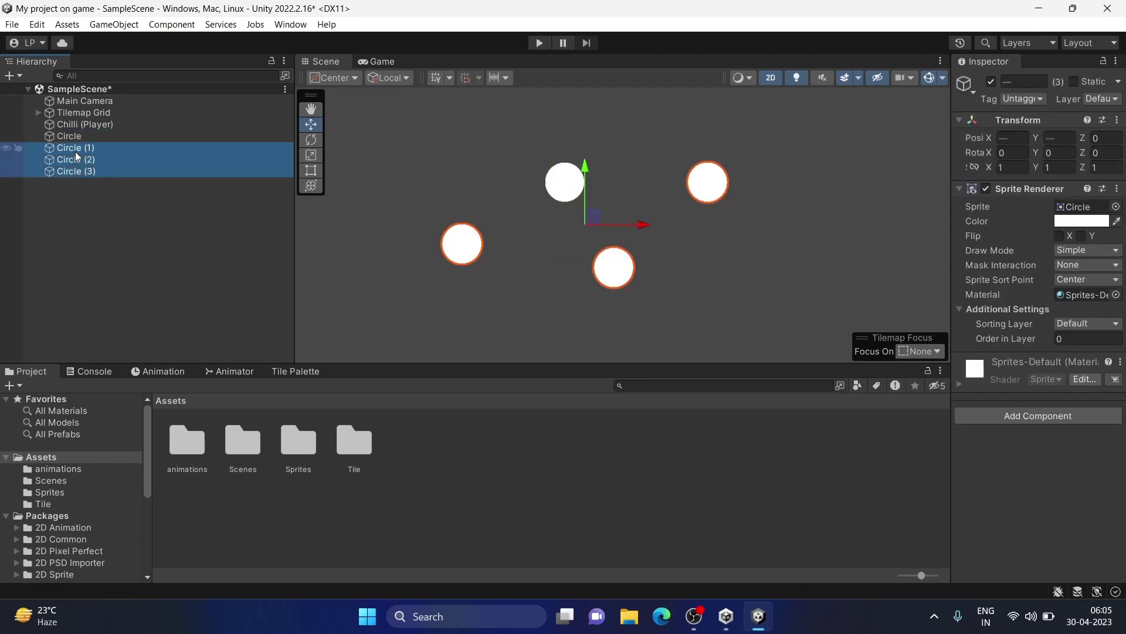
drag(79, 148, 66, 135)
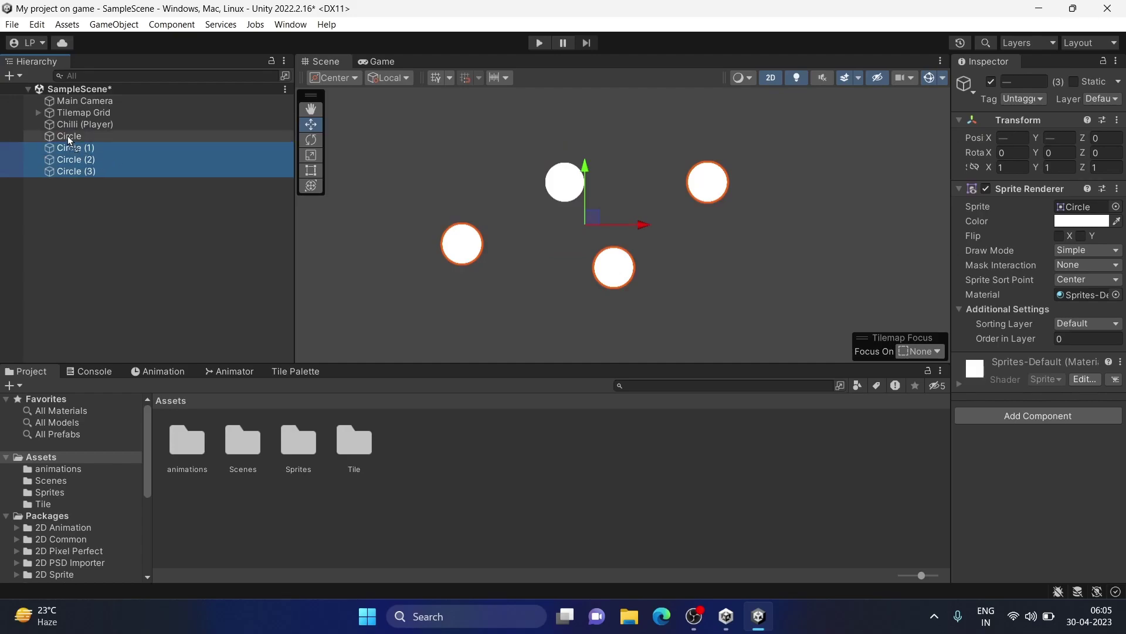
click(121, 237)
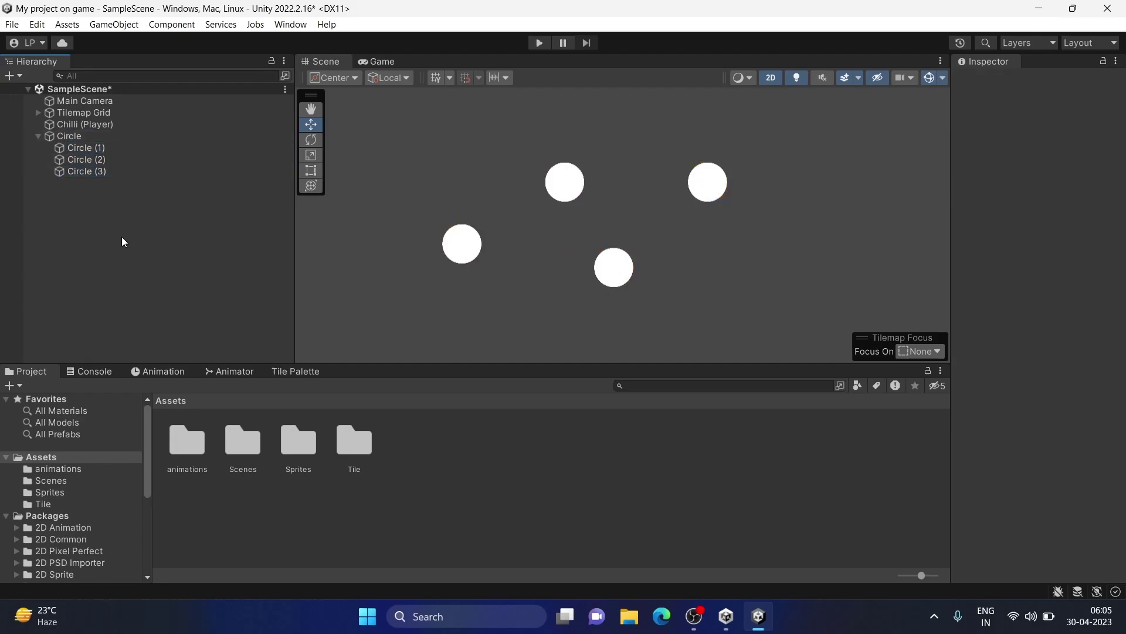
click(66, 135)
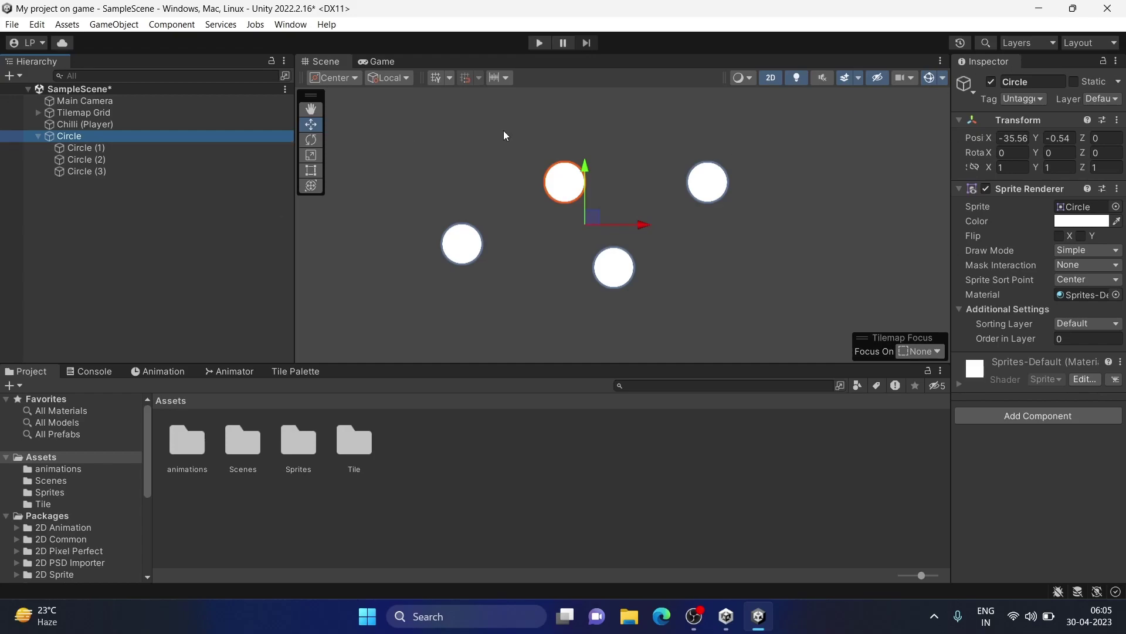
Step: Color the parent Circle purple, save it as Circle.prefab in Assets, and reveal it in Explorer
click(1117, 222)
click(326, 493)
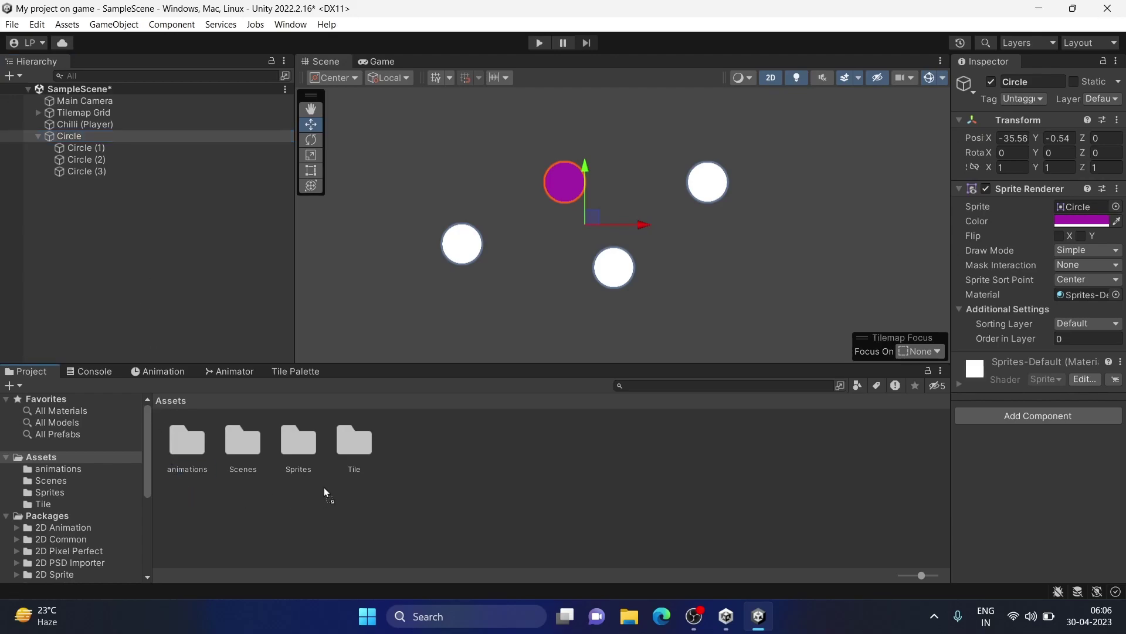
drag(409, 449, 409, 447)
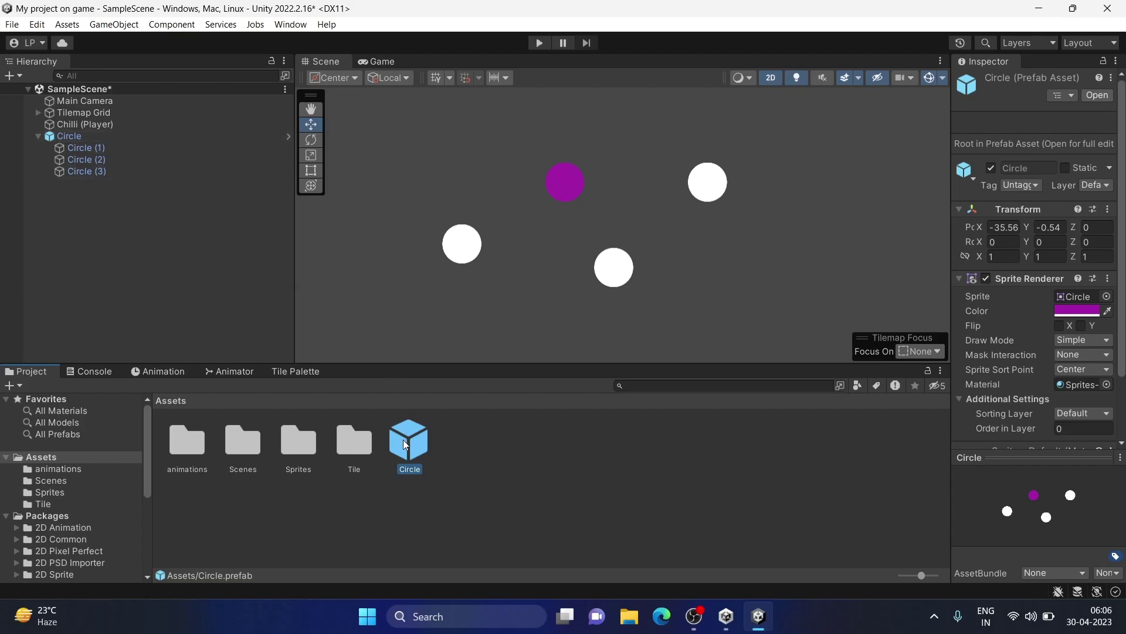
right_click(412, 453)
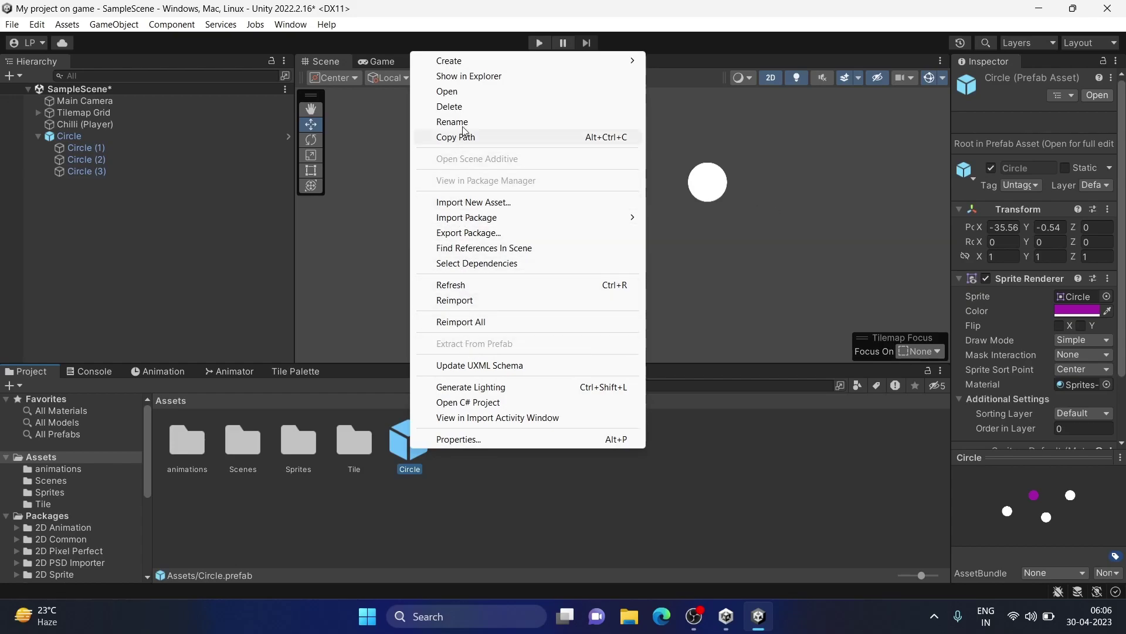
click(468, 77)
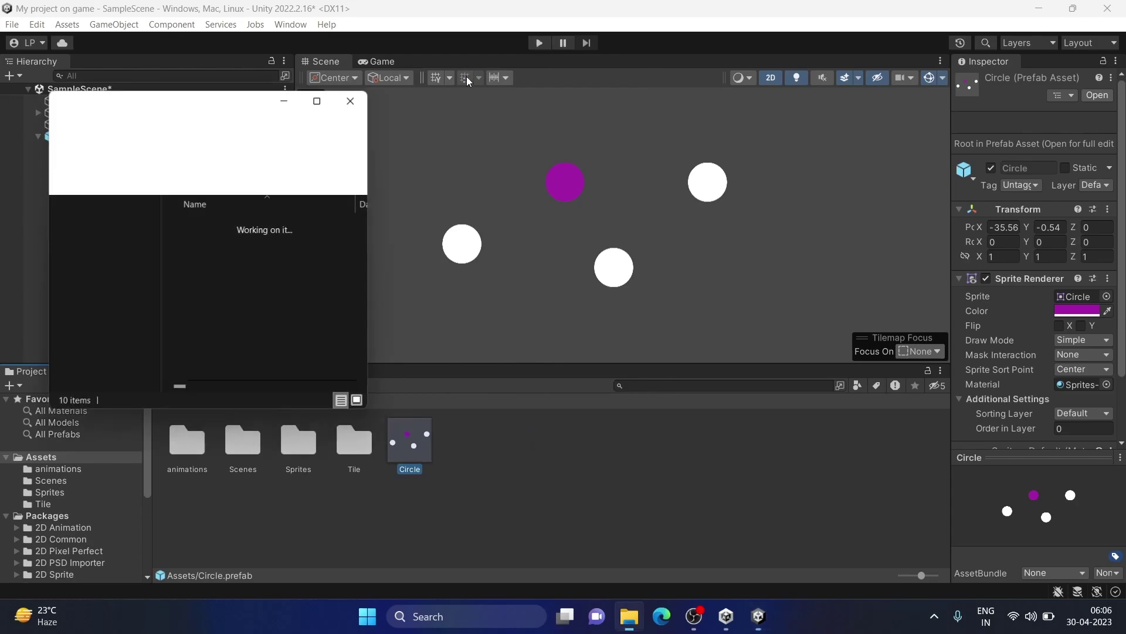
Step: Maximize Explorer to check Circle.prefab and Circle.prefab.meta in Assets, then close it
click(322, 97)
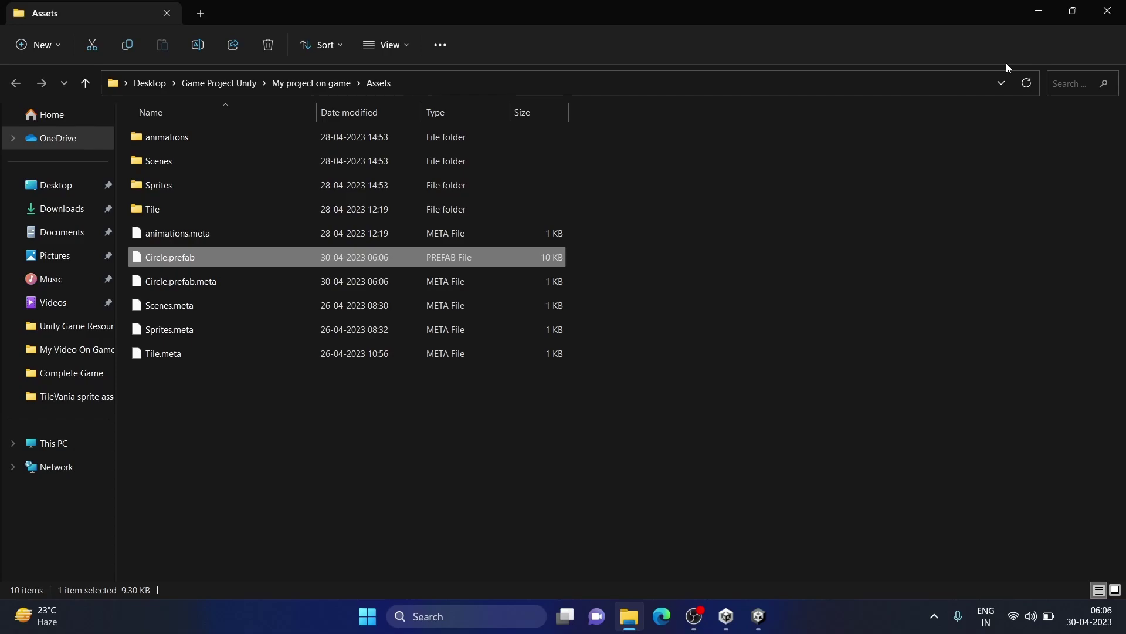
click(1099, 18)
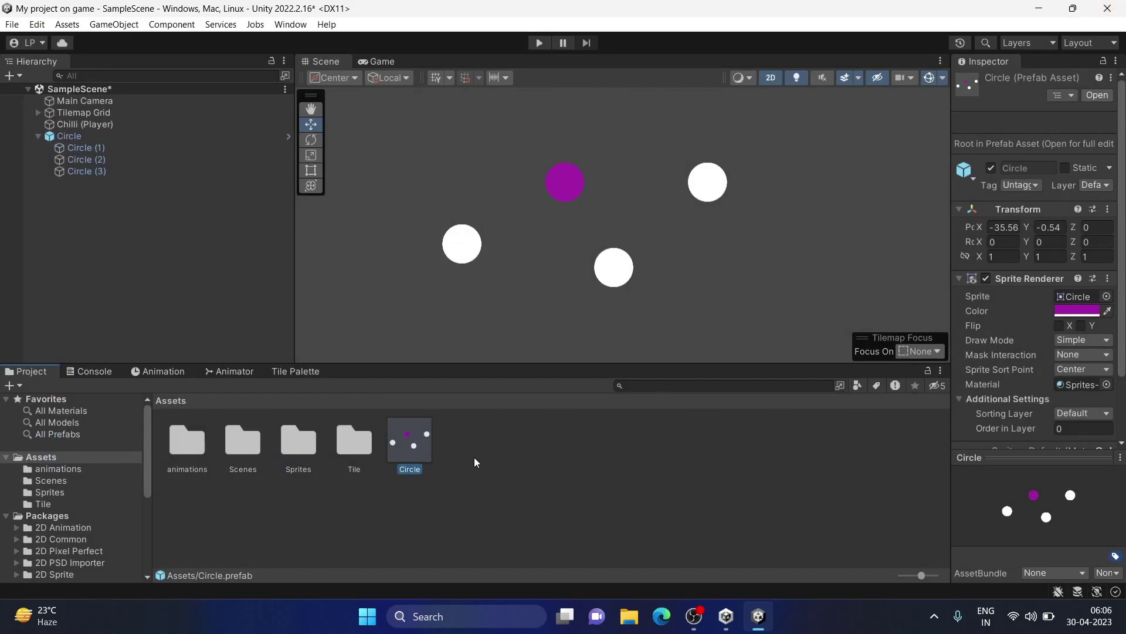
Step: Place a second Circle prefab instance in the scene and try making its child Circle (1) a prefab
mouse_move(411, 447)
mouse_down()
mouse_move(698, 241)
mouse_move(620, 206)
mouse_up()
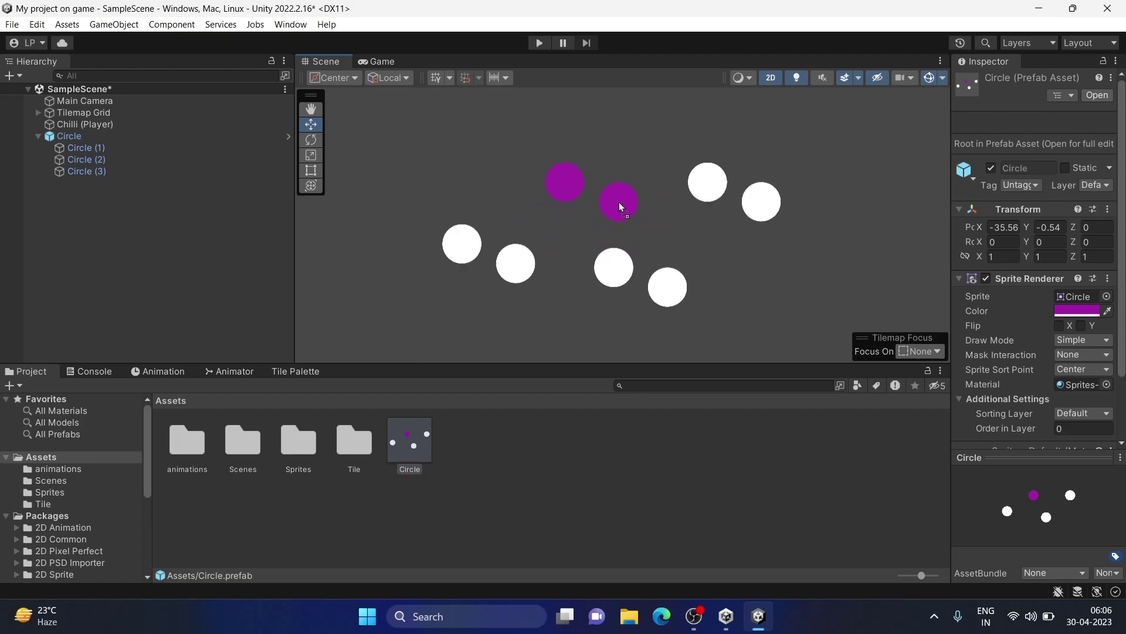
drag(620, 206, 625, 210)
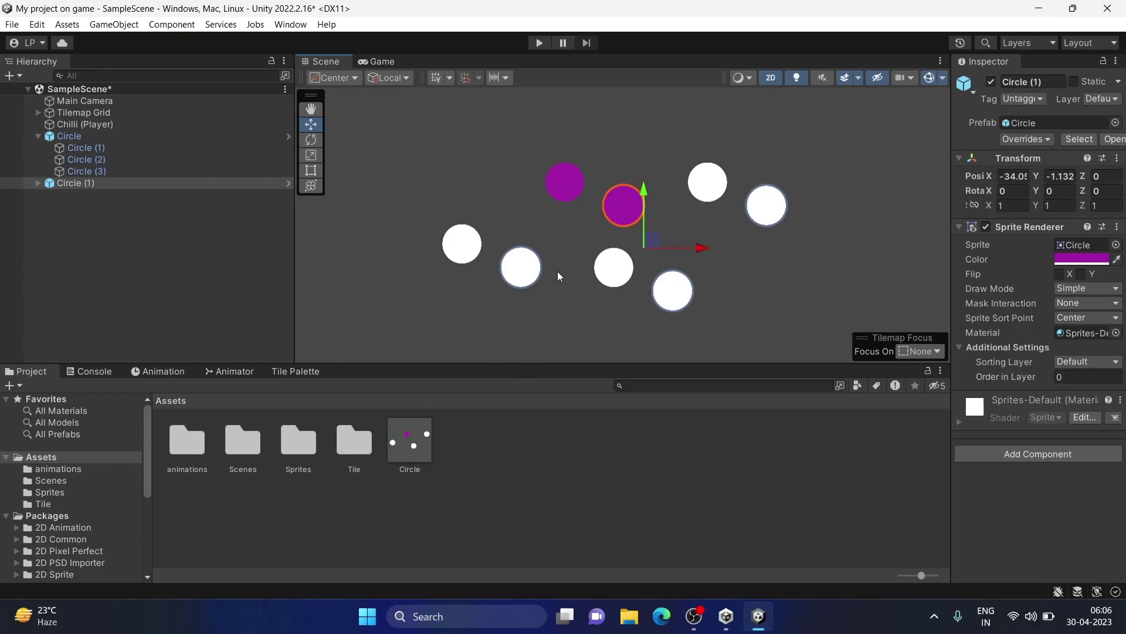
click(104, 150)
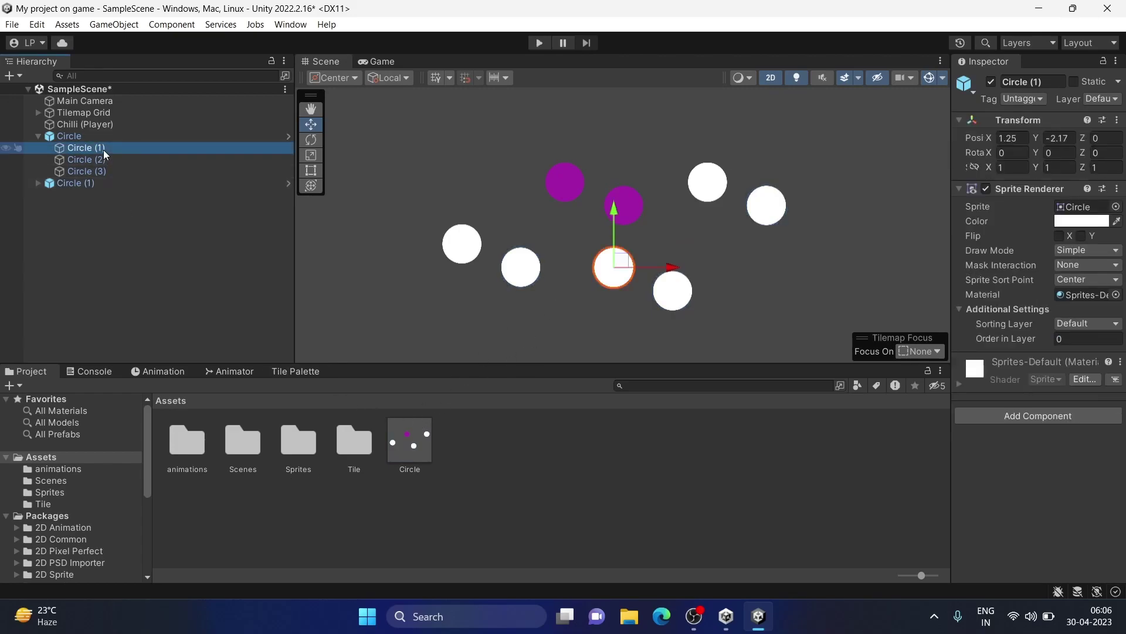
drag(128, 146, 451, 501)
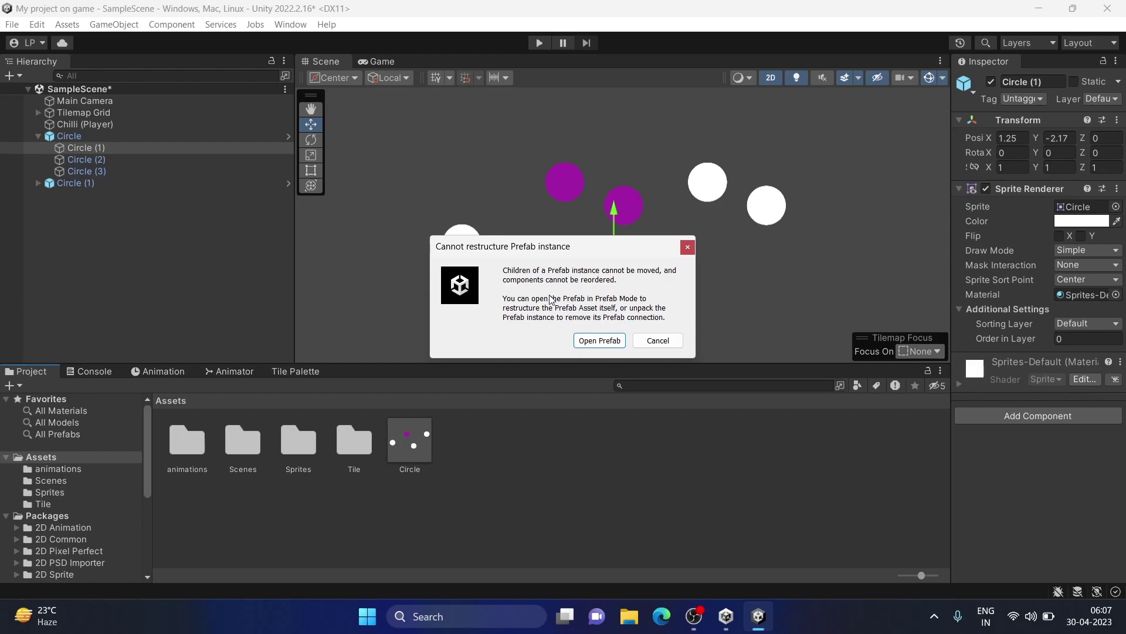
Step: Dismiss the restructure warning and drag the root Circle (1) instance into Assets
click(688, 247)
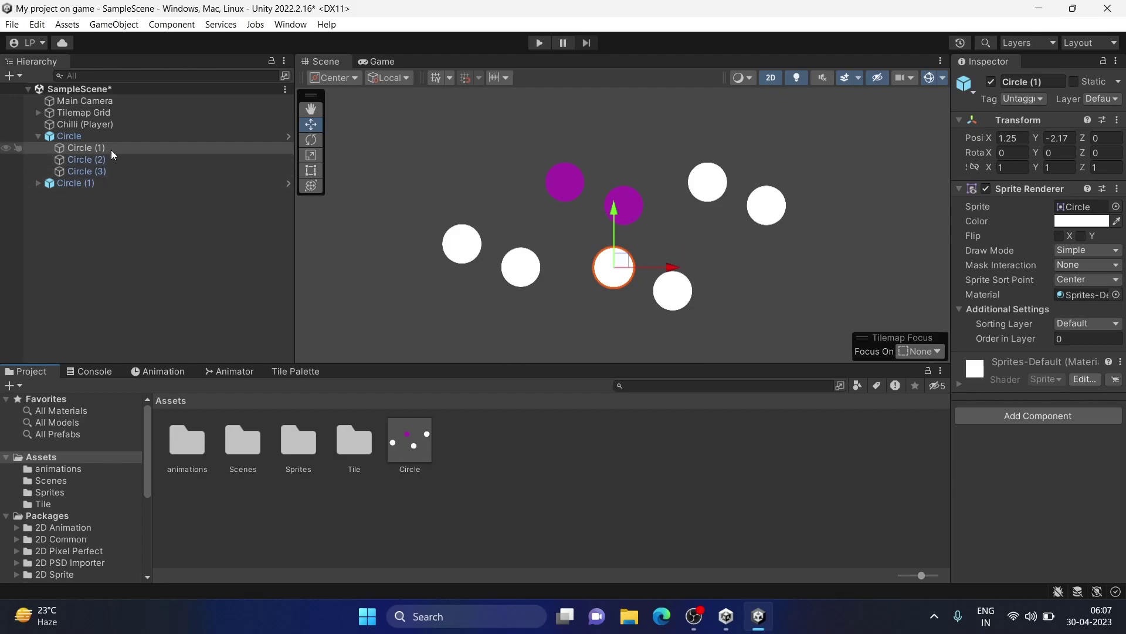
click(68, 182)
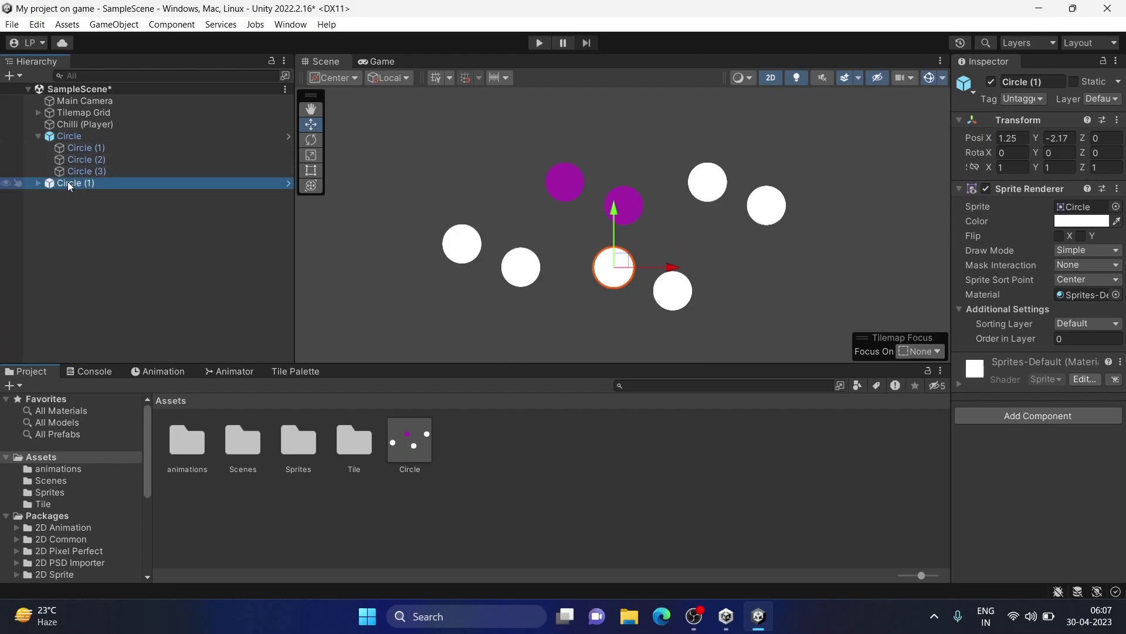
drag(68, 182, 470, 434)
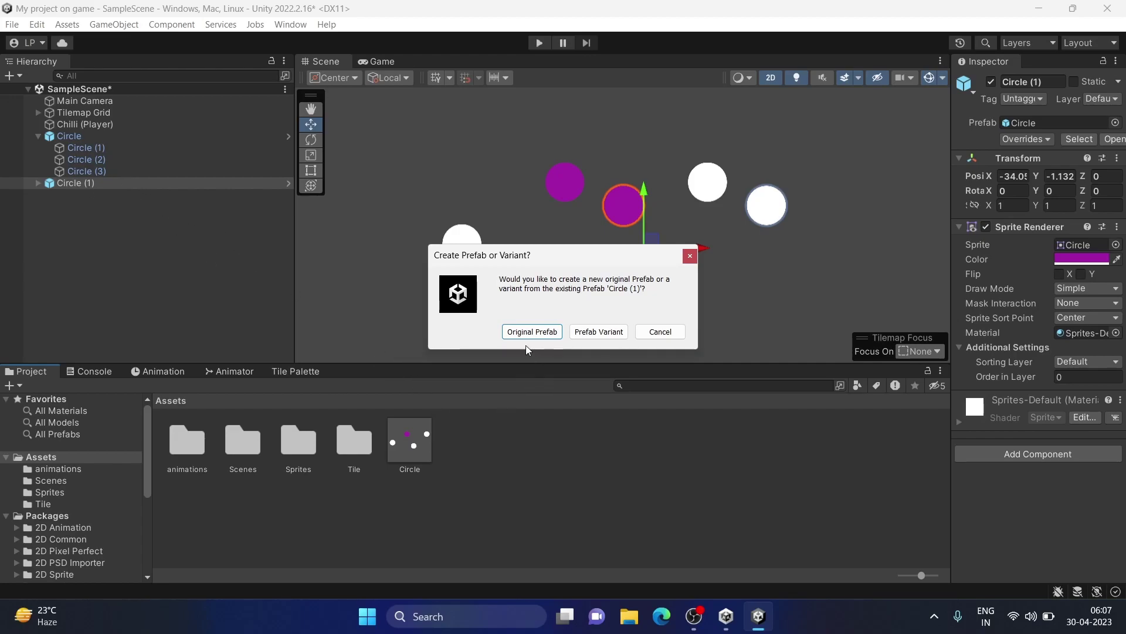
Step: Cancel the Prefab or Variant prompt and delete the Circle (1) instance
click(691, 257)
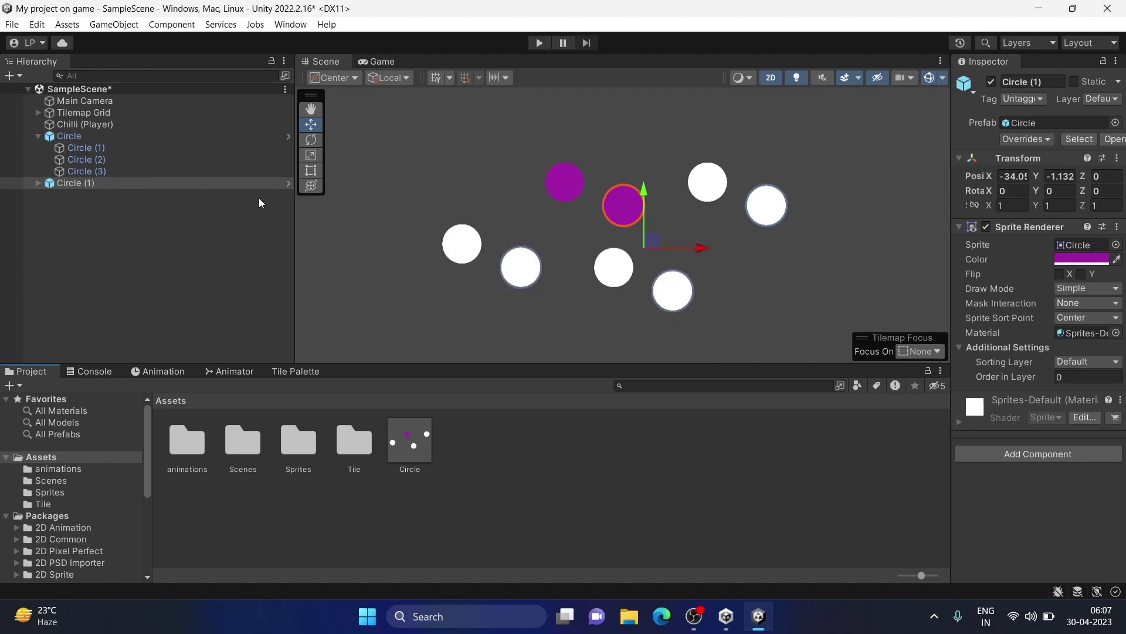
click(156, 182)
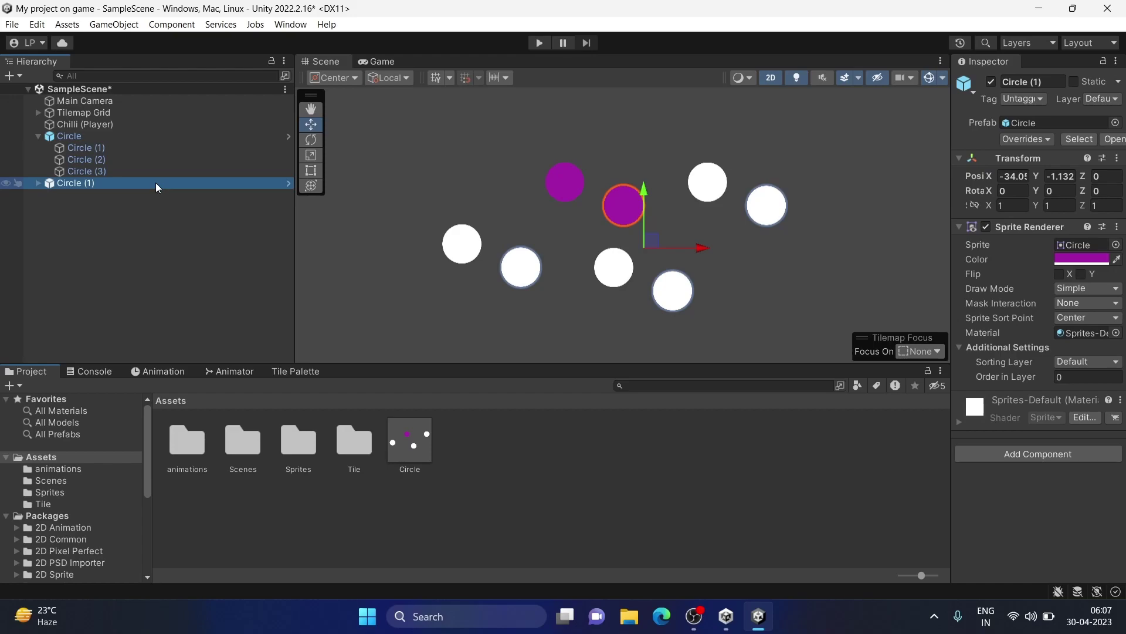
key(Delete)
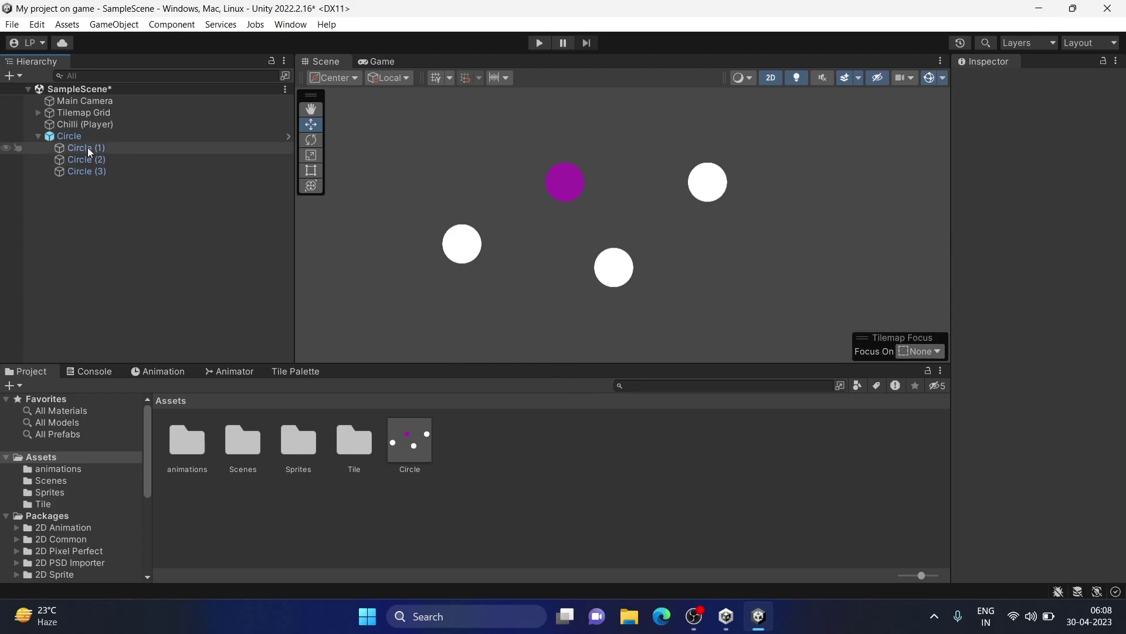
Step: Drop a new Circle prefab instance beside the original group, then deselect everything
mouse_move(80, 136)
mouse_down()
mouse_move(370, 371)
mouse_move(213, 202)
mouse_up()
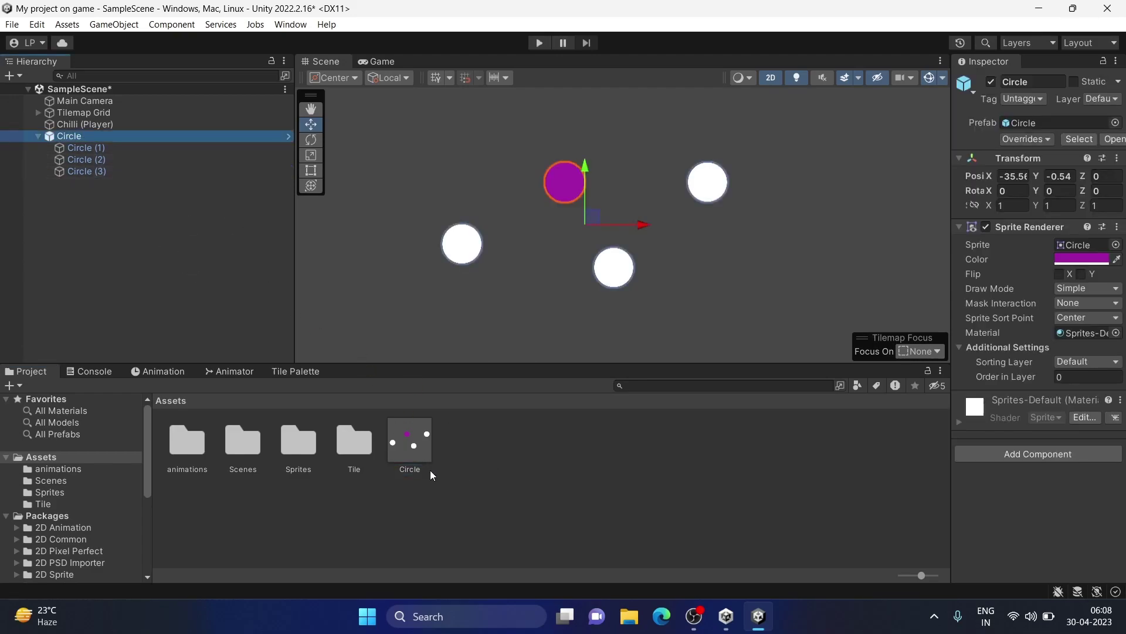
drag(410, 441, 706, 230)
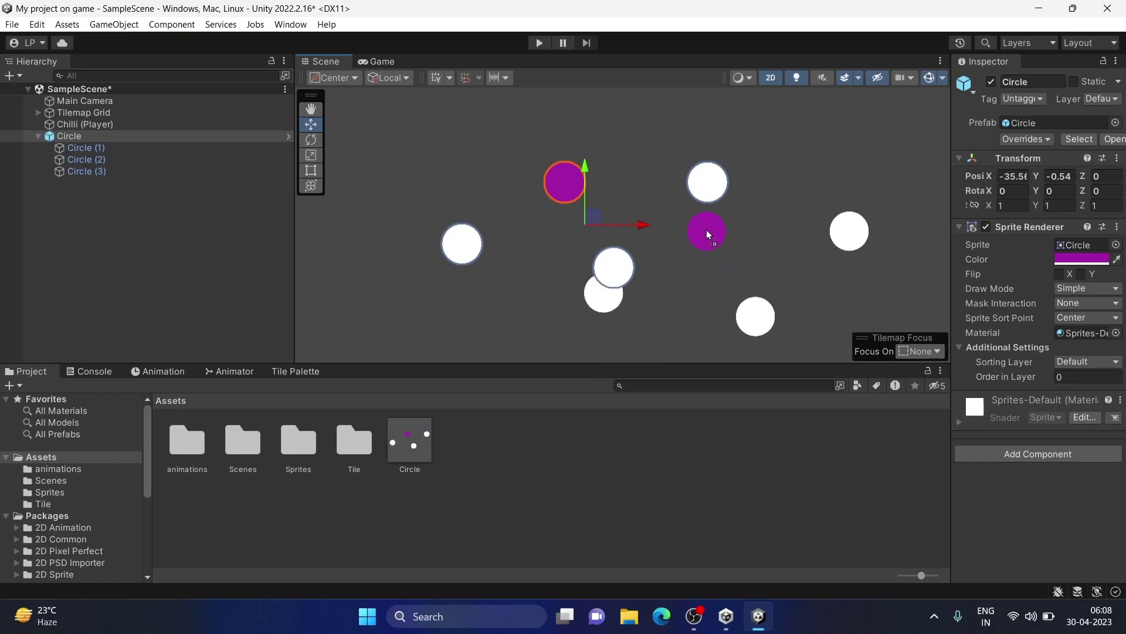
mouse_move(707, 230)
mouse_down()
mouse_move(419, 431)
mouse_move(532, 241)
mouse_move(525, 251)
mouse_up()
click(802, 224)
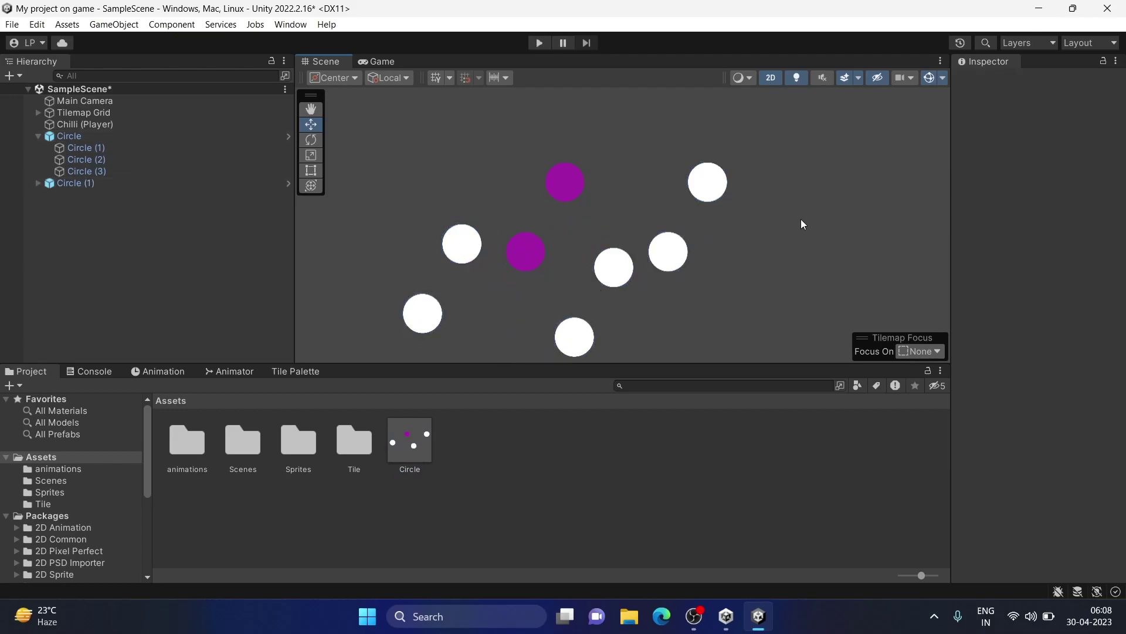
Step: Change the Circle prefab's Sprite Renderer color to green 22B725 and return to the scene
double_click(405, 447)
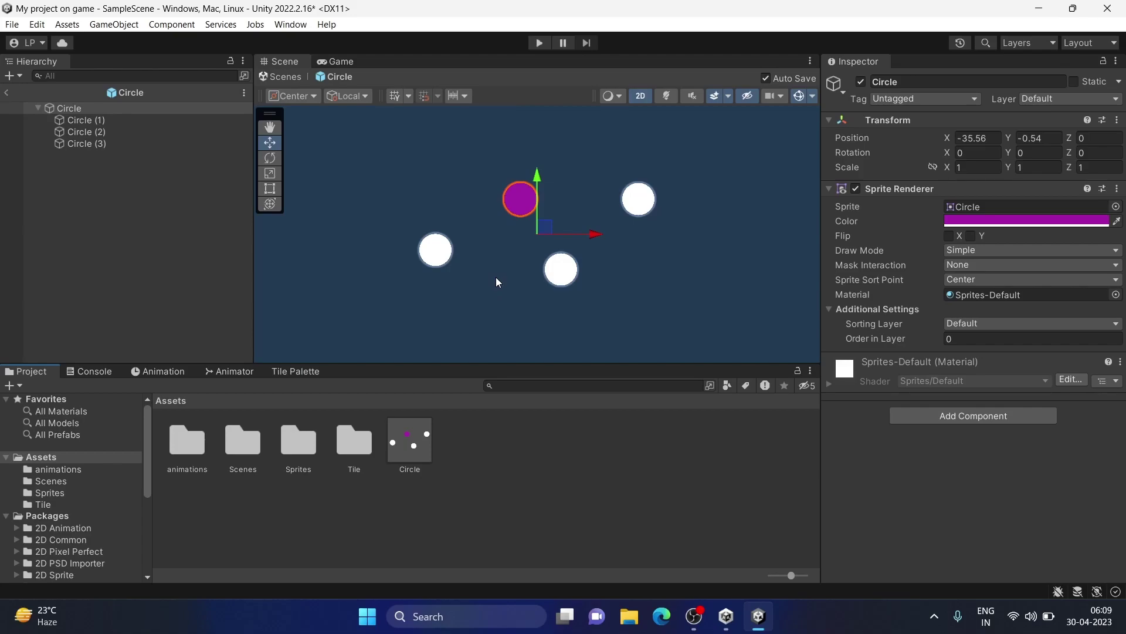
click(1083, 219)
click(1000, 274)
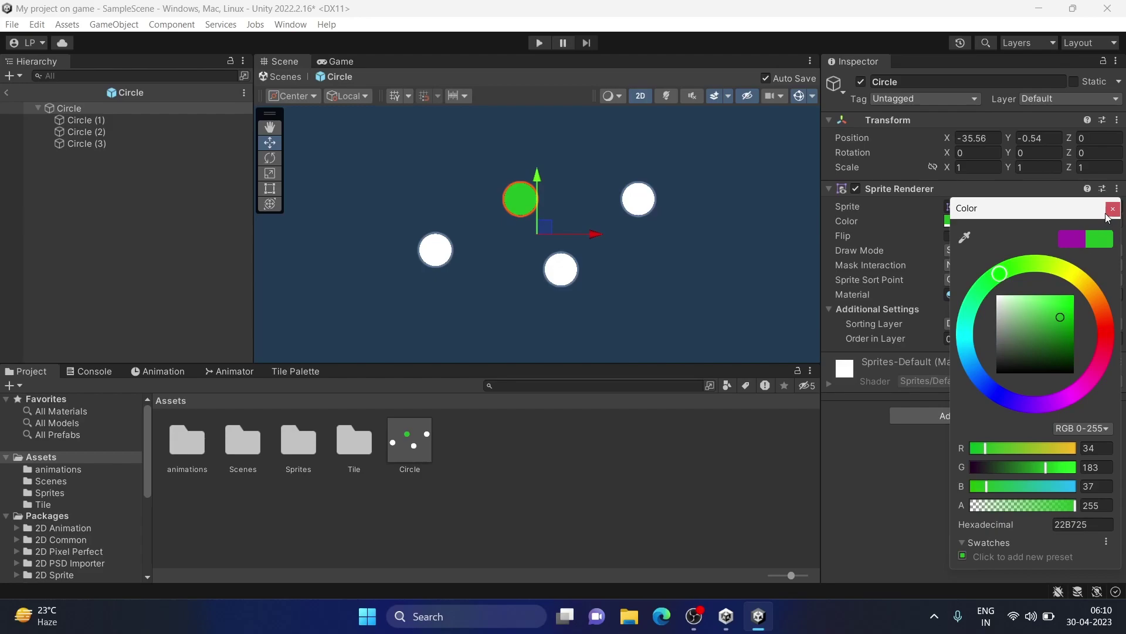
click(1113, 209)
click(6, 93)
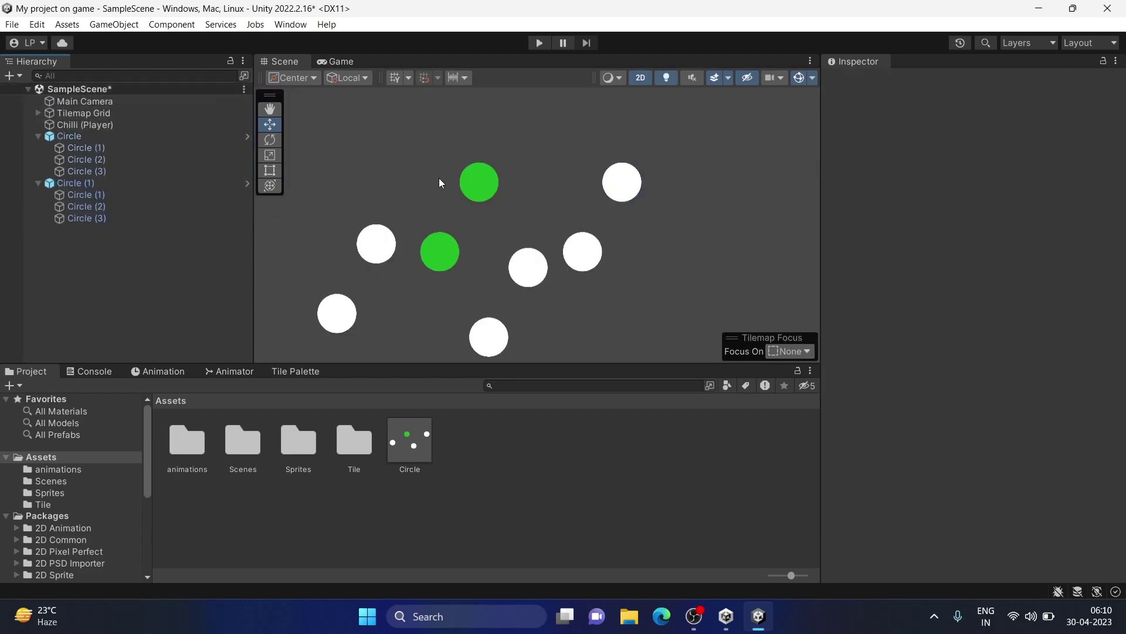
Step: Select the child circles Circle (1) through Circle (3) in the Hierarchy
scroll(439, 179, down, 1)
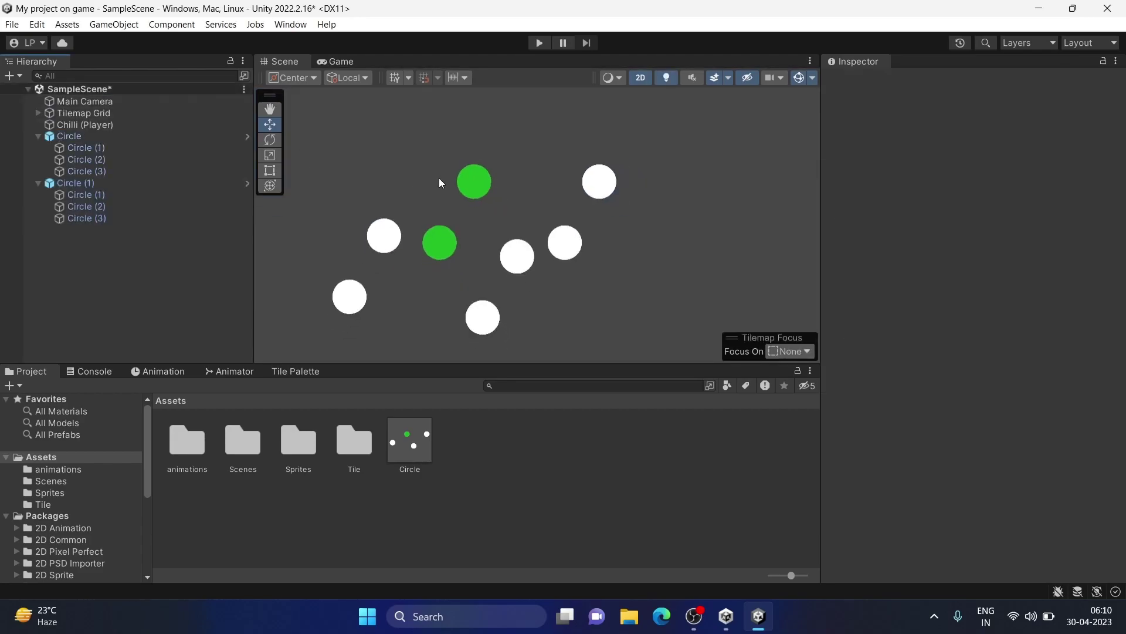
scroll(439, 182, down, 1)
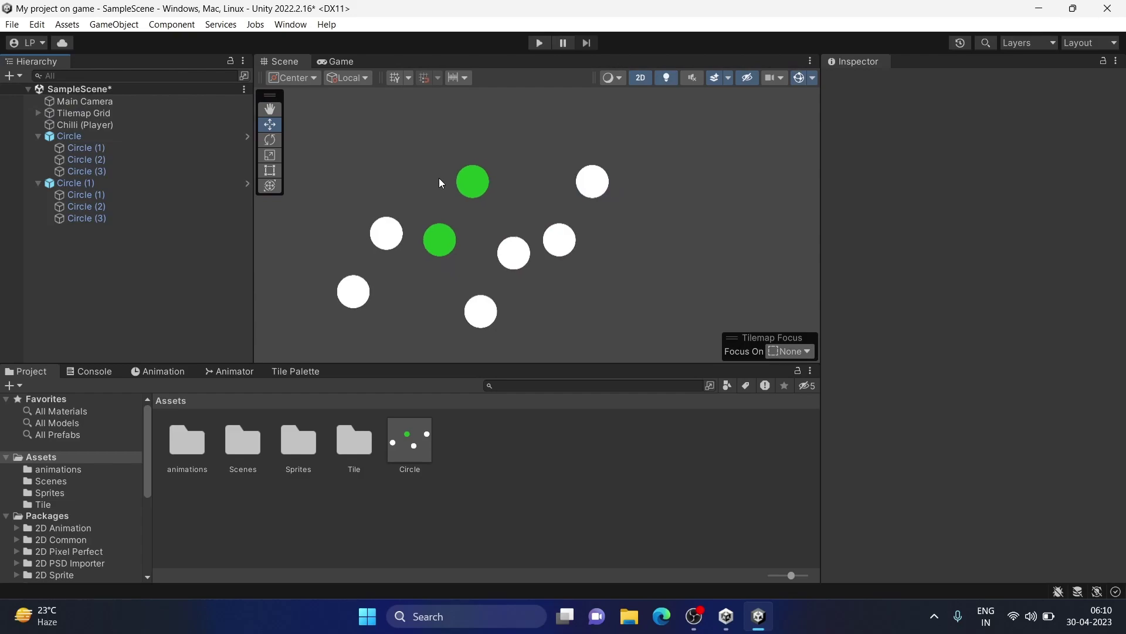
click(69, 135)
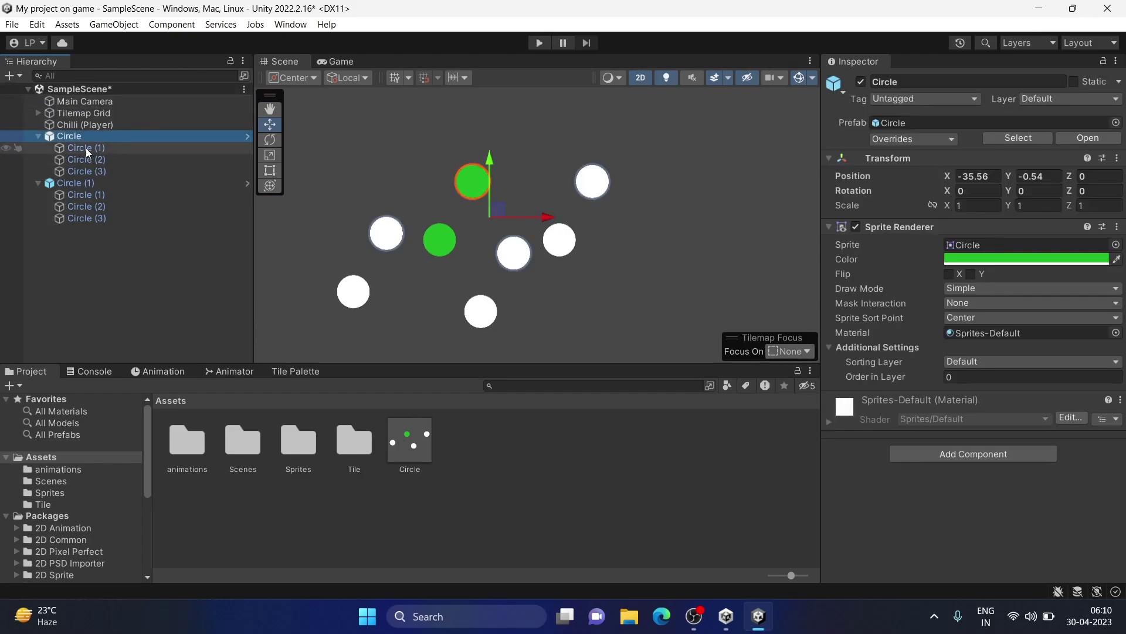
click(105, 147)
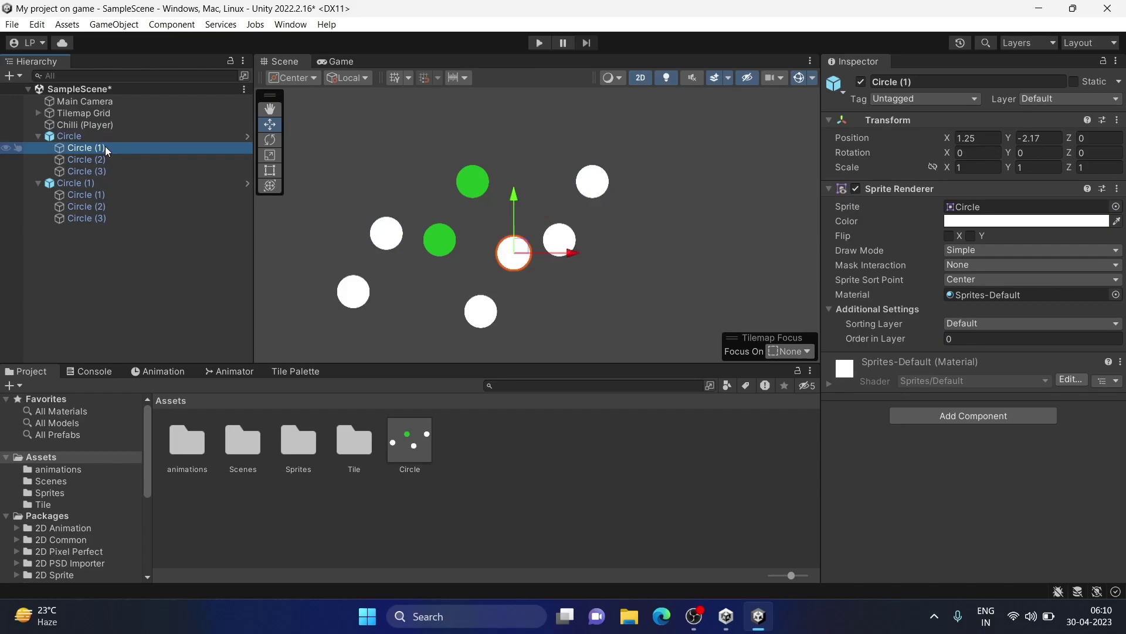
key(shift+Down)
key(shift+Down)
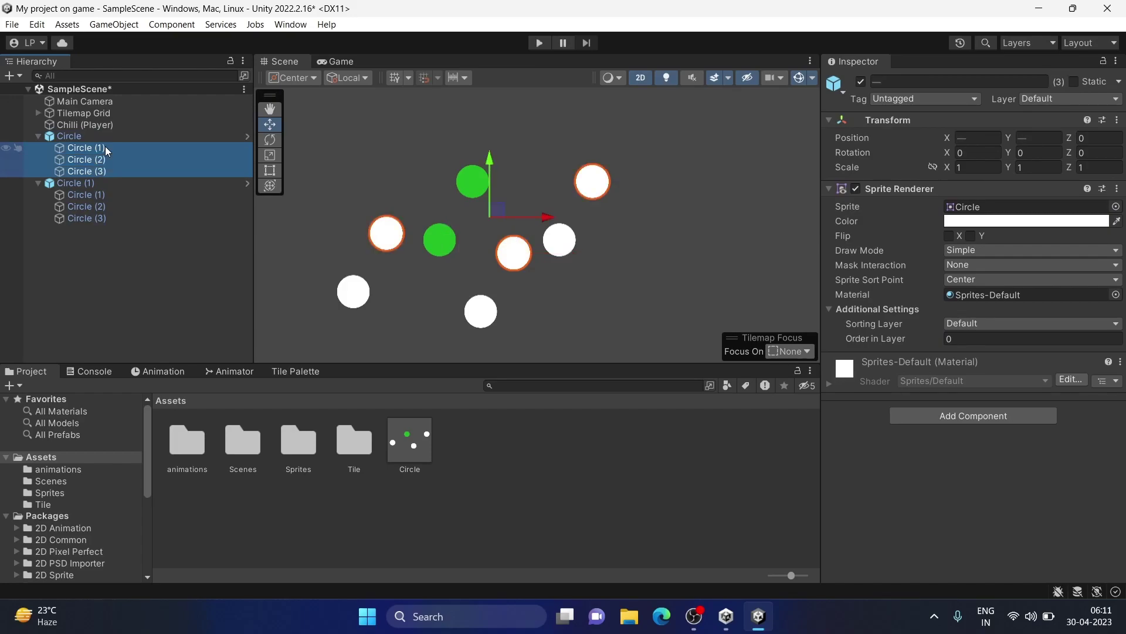
Step: Nudge the green circle right and down, then add and delete a test prefab instance
drag(525, 185, 573, 181)
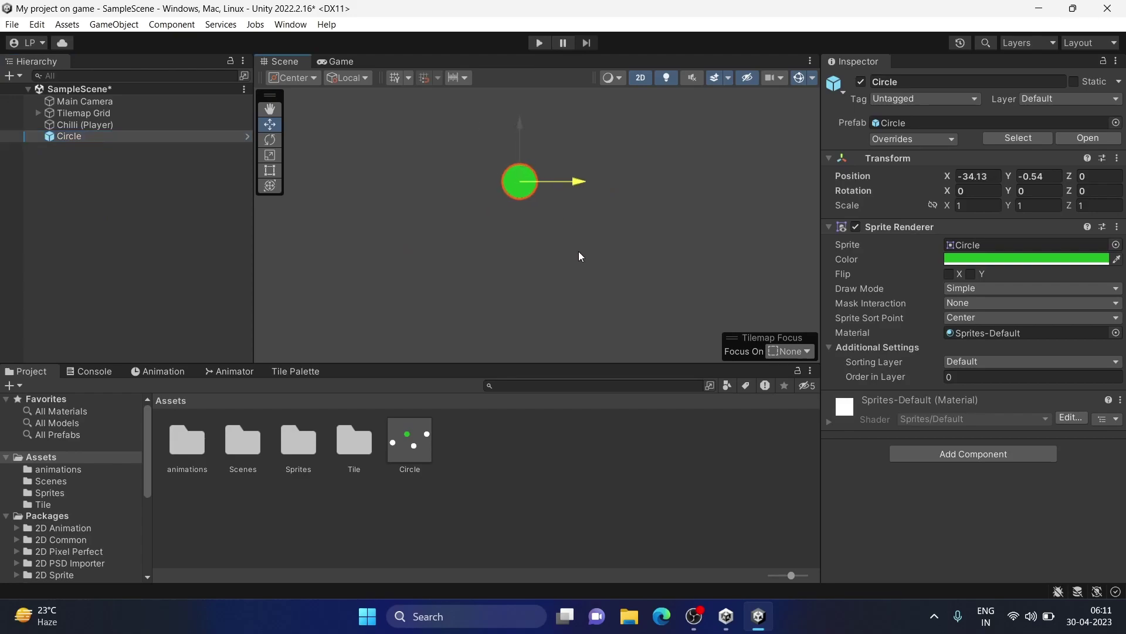
drag(520, 133, 521, 166)
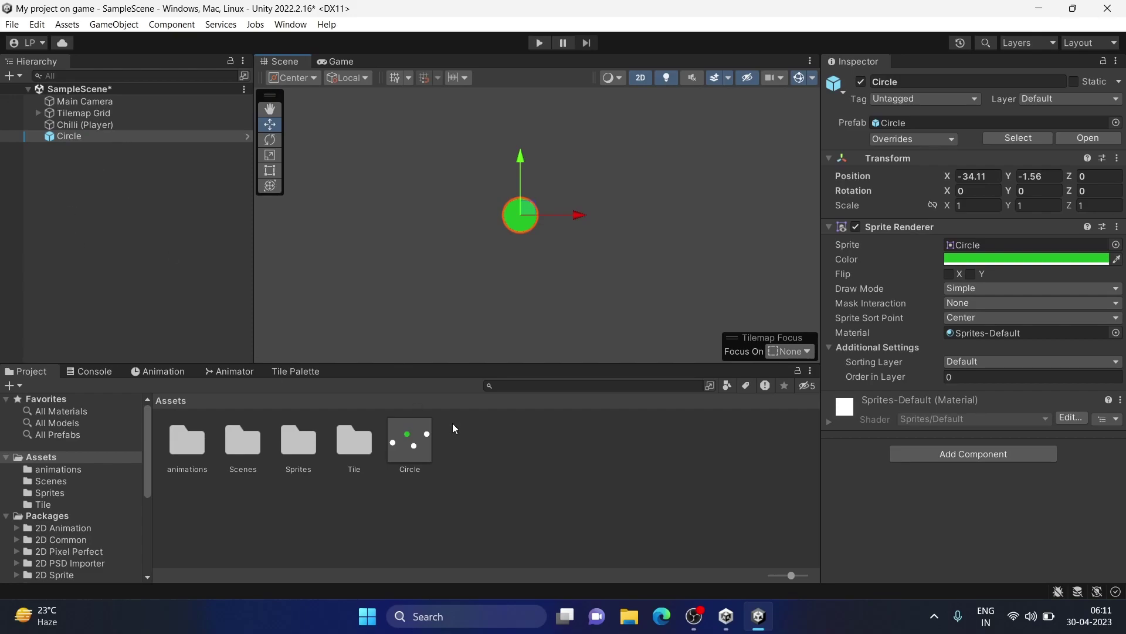
click(551, 507)
drag(415, 444, 539, 258)
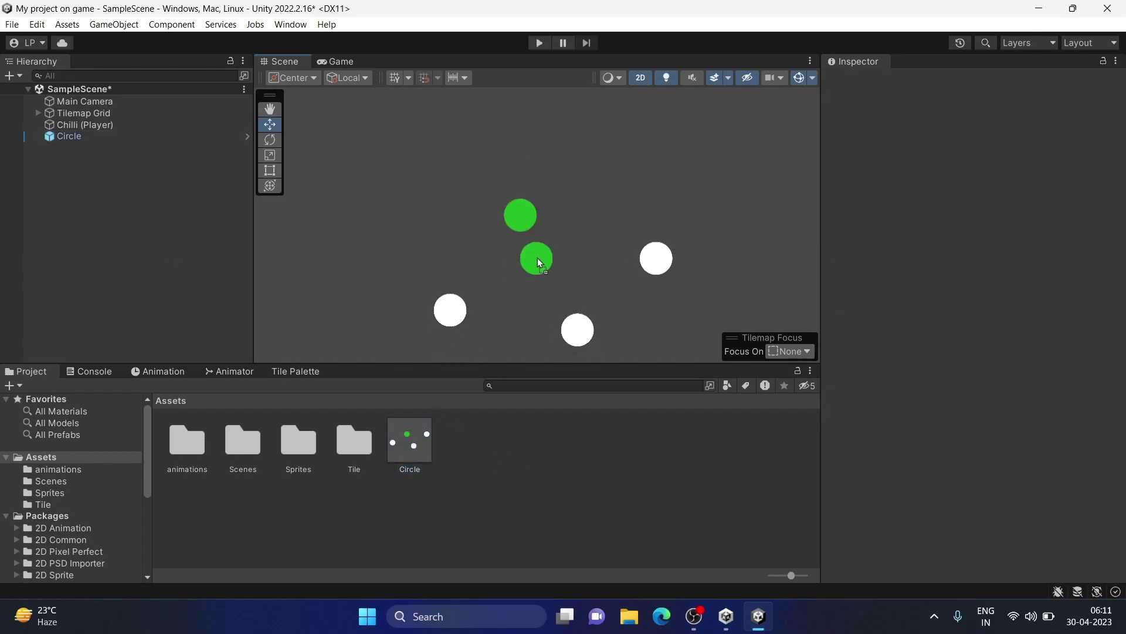
key(Delete)
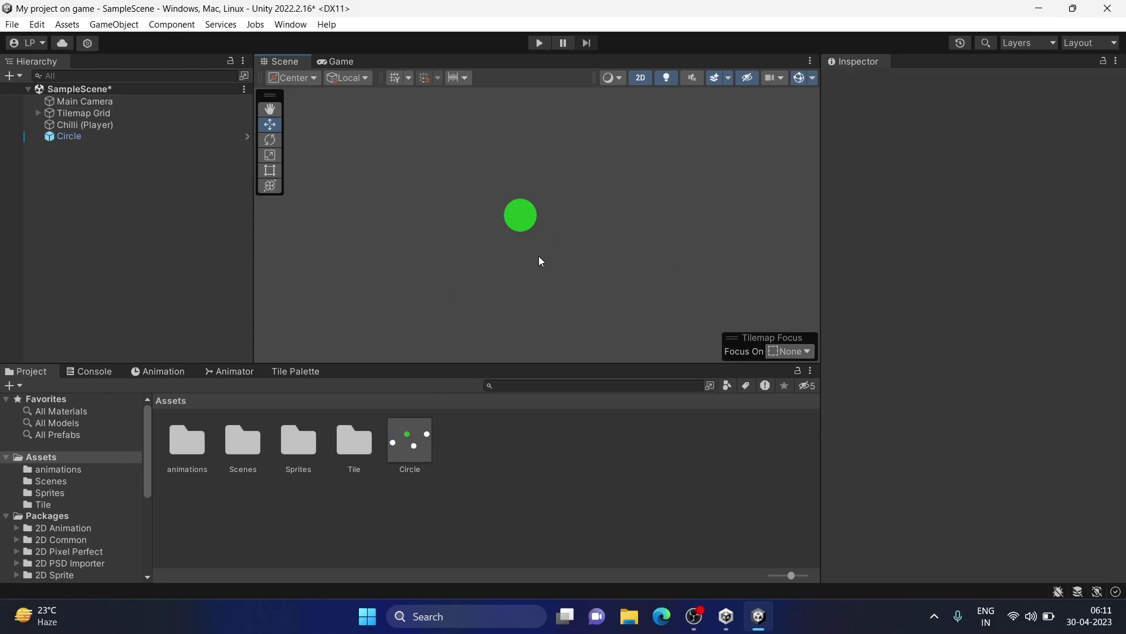
Step: Delete the Circle prefab asset from Assets and select the remaining green Circle
click(417, 442)
key(Delete)
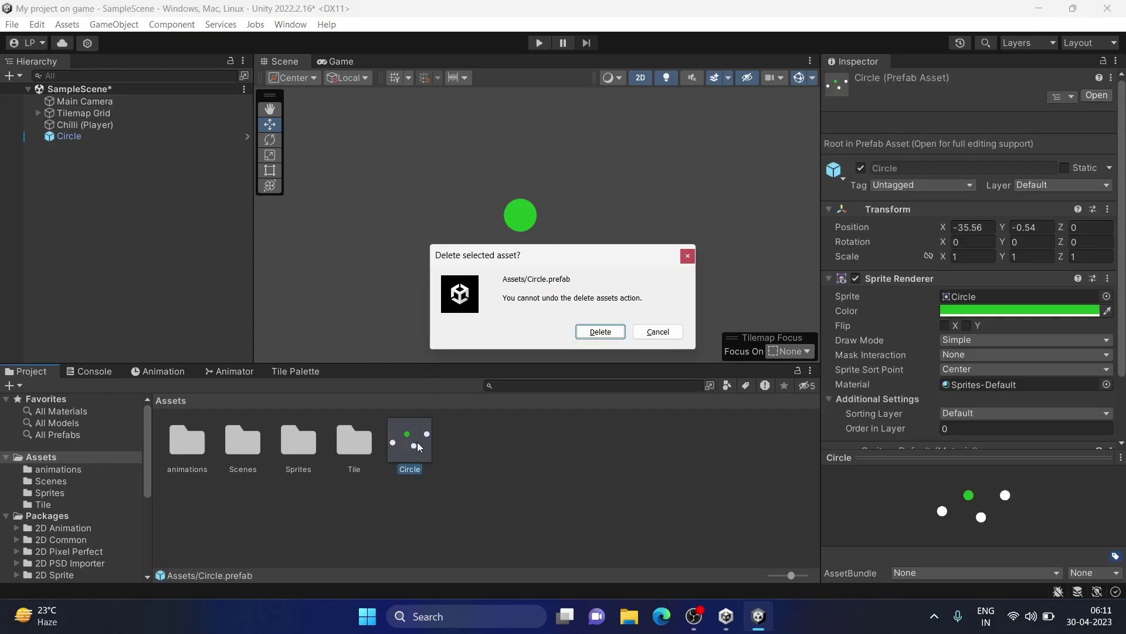
click(605, 332)
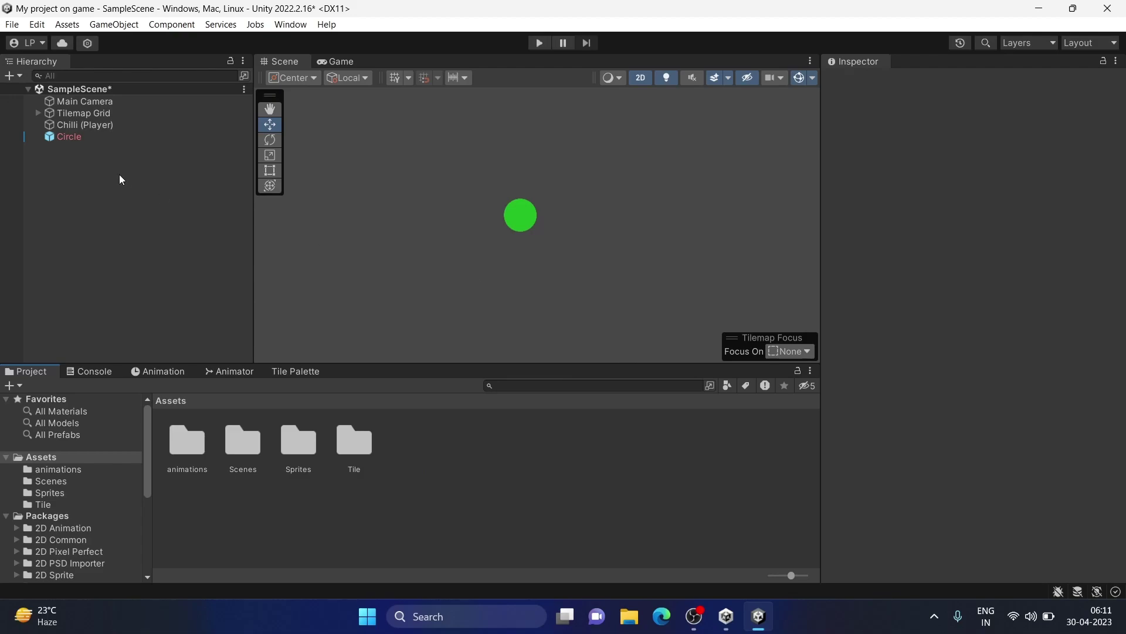
click(82, 139)
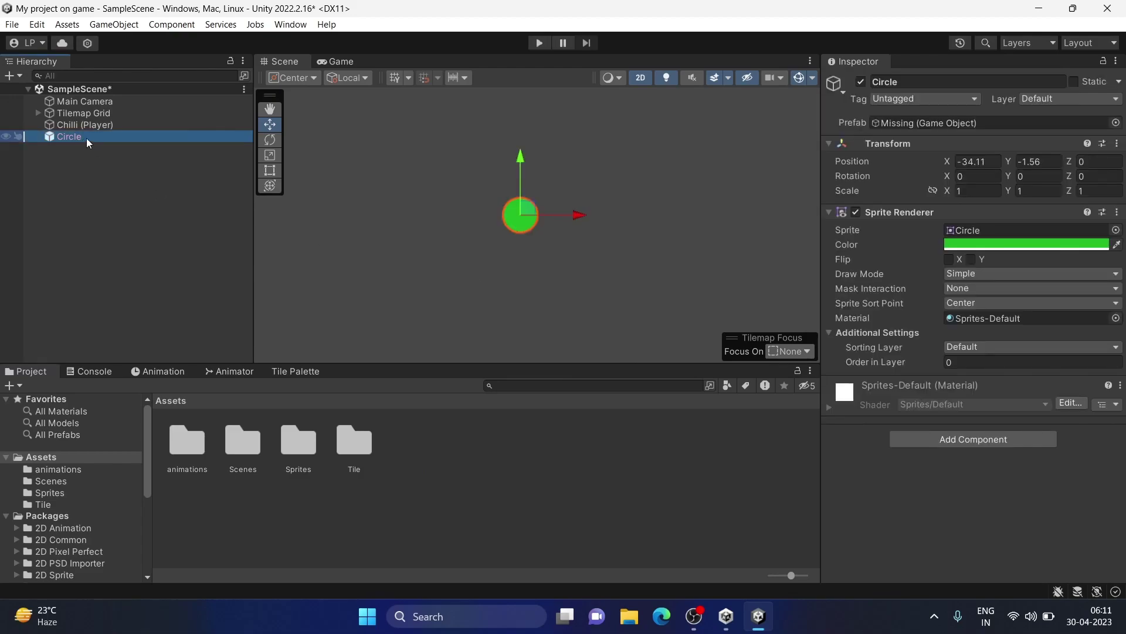
Step: Turn the green Circle into a new prefab and place four instances around the scene
drag(86, 138, 418, 445)
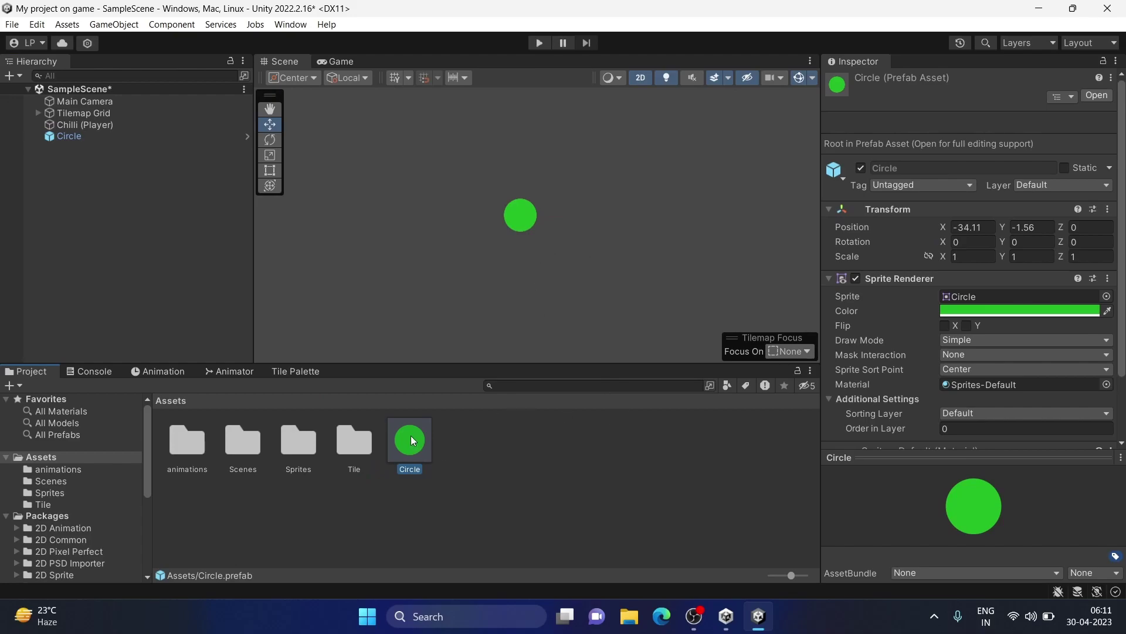
drag(411, 436, 467, 208)
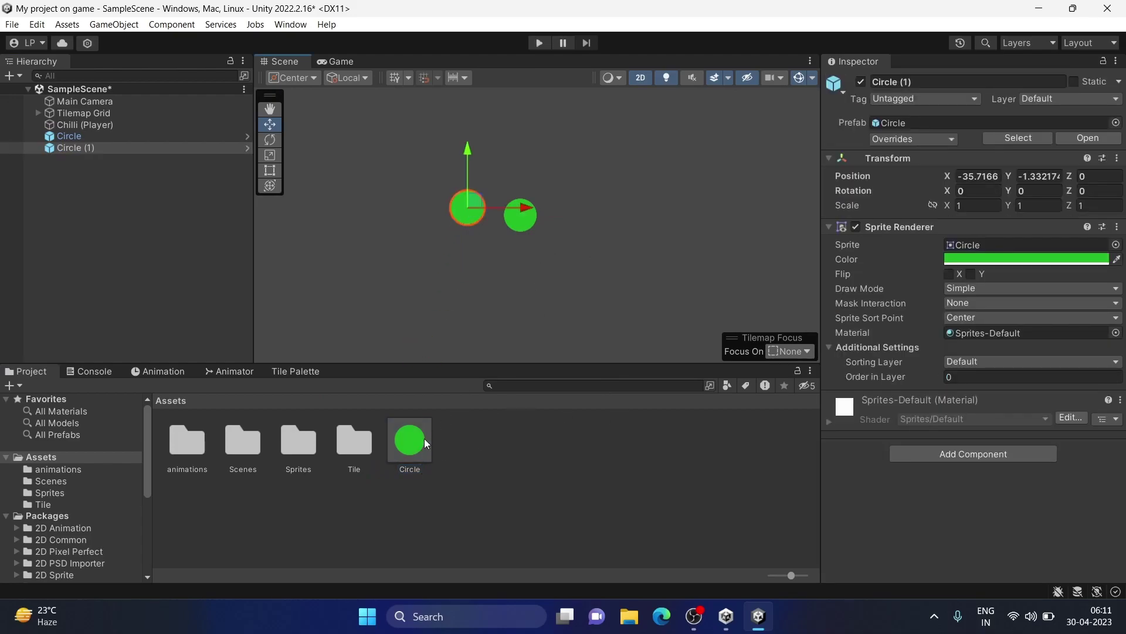
drag(424, 438, 642, 223)
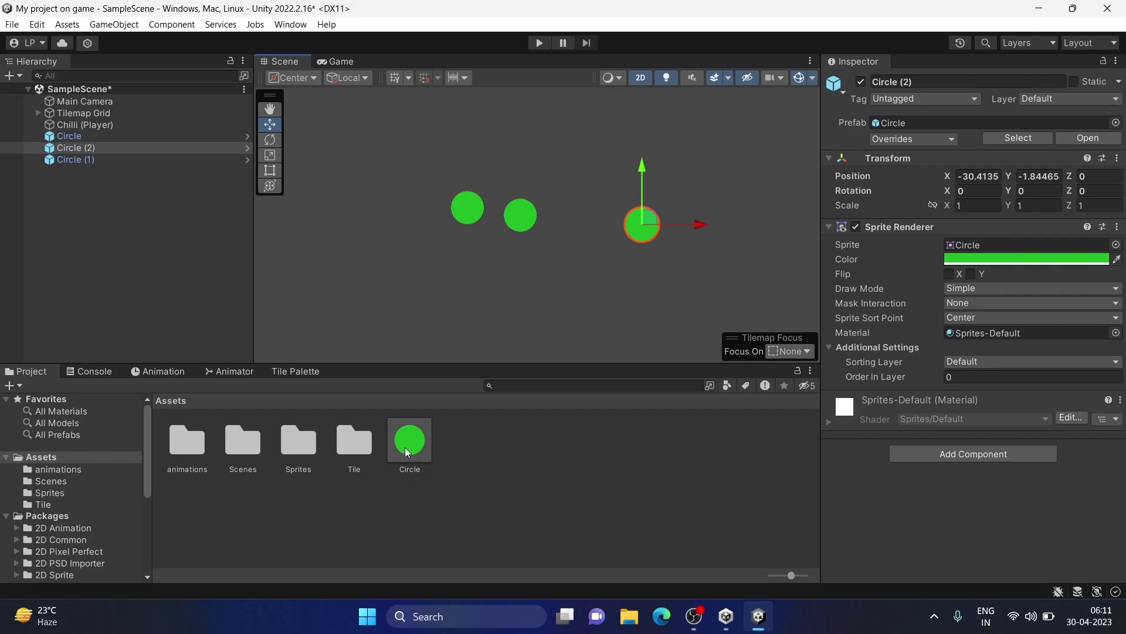
drag(405, 447, 399, 252)
drag(420, 434, 545, 289)
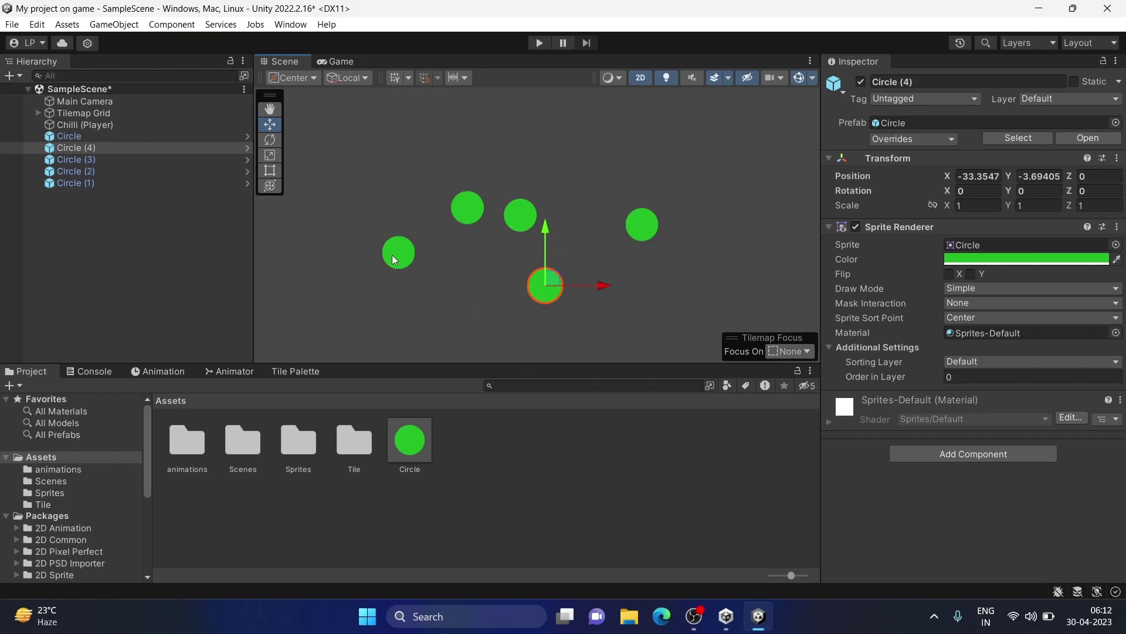
Step: Color Circle (4) yellow FFD400 and apply all its overrides to the Circle prefab
click(1119, 259)
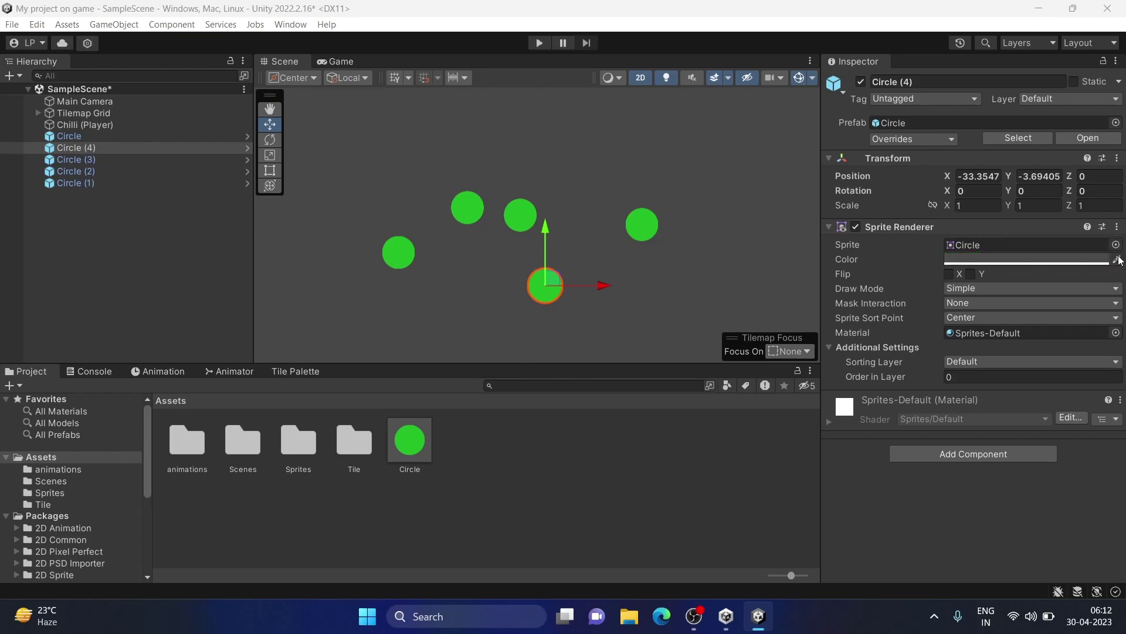
click(1060, 260)
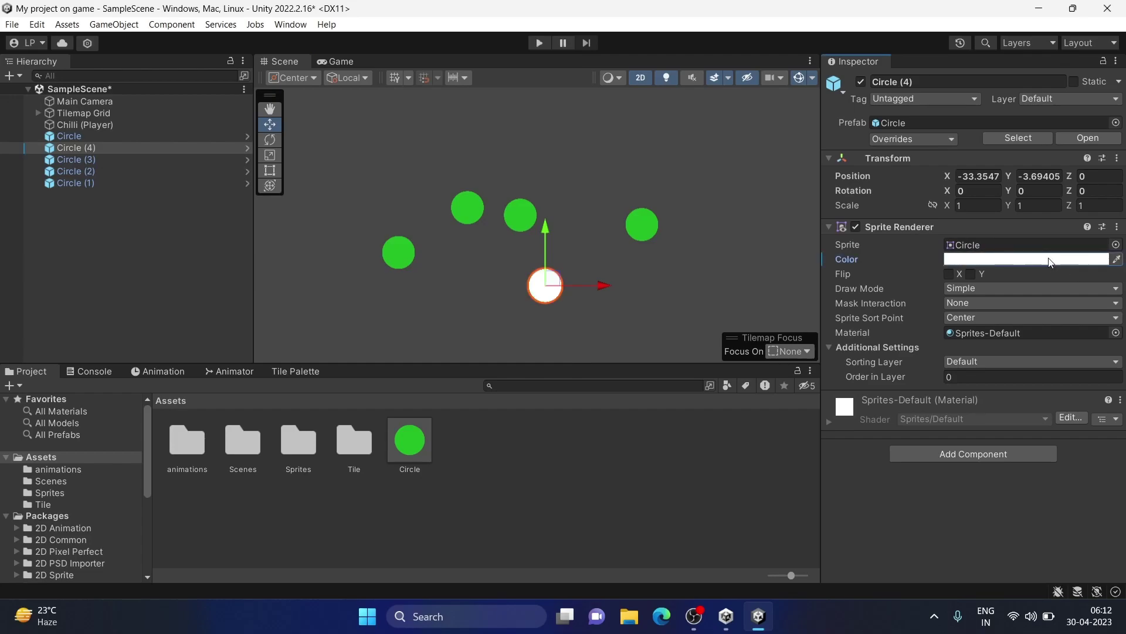
click(1062, 261)
drag(1066, 297, 1082, 304)
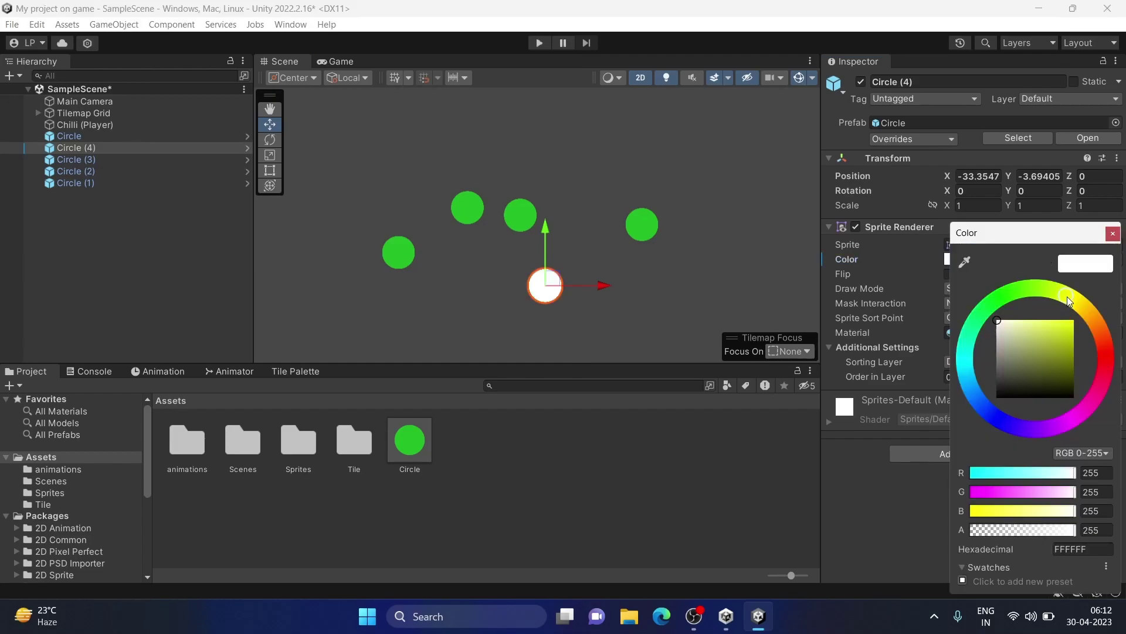
drag(1031, 385, 1074, 320)
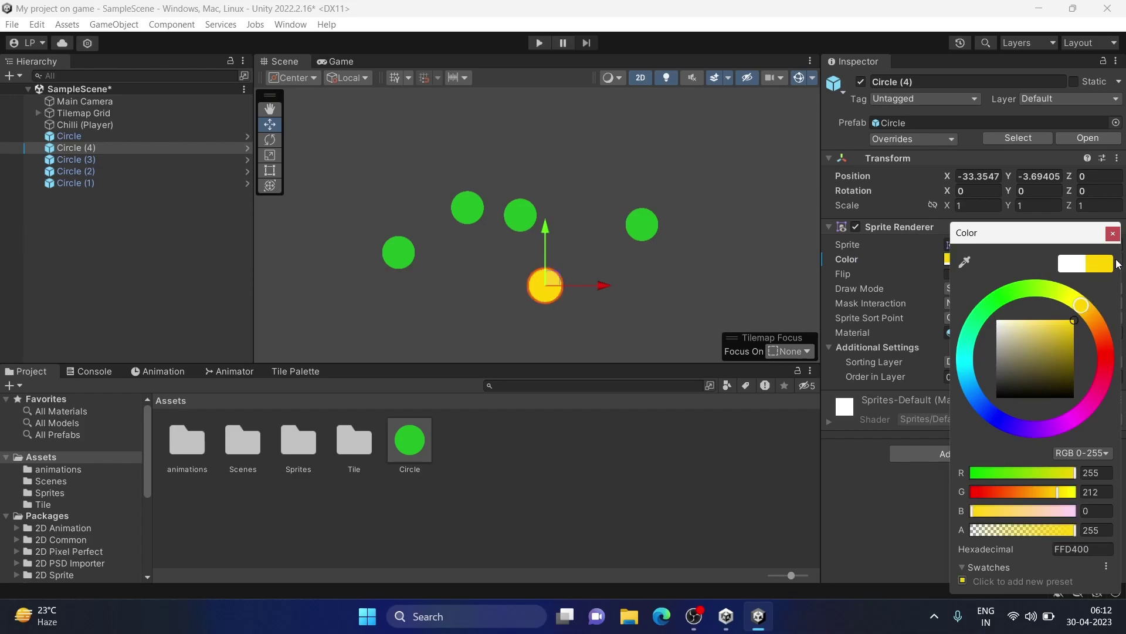
click(1113, 234)
click(932, 138)
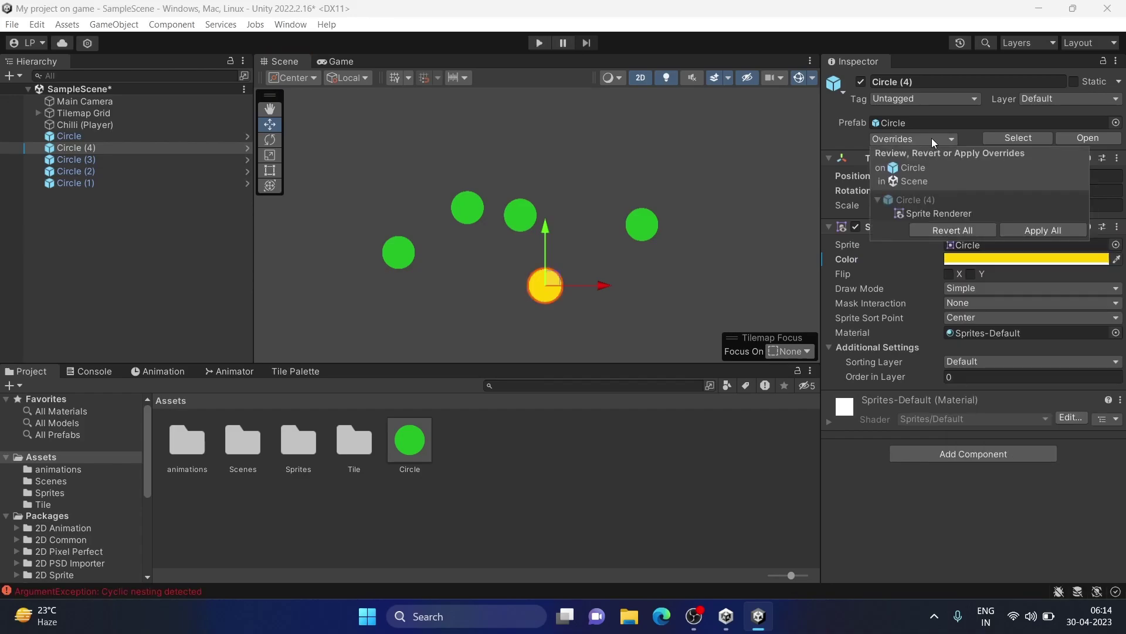
click(1039, 230)
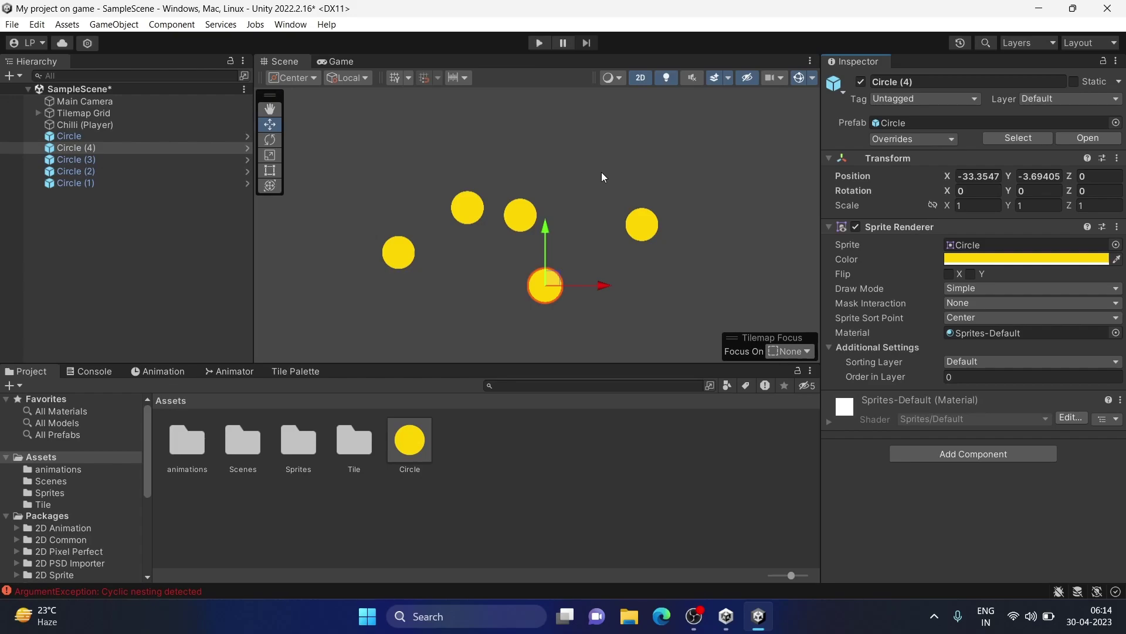
Step: Scale Circle (4) to X 1.8375, Y 1.925 and apply the new size to the prefab
click(277, 140)
click(273, 155)
drag(545, 226, 548, 171)
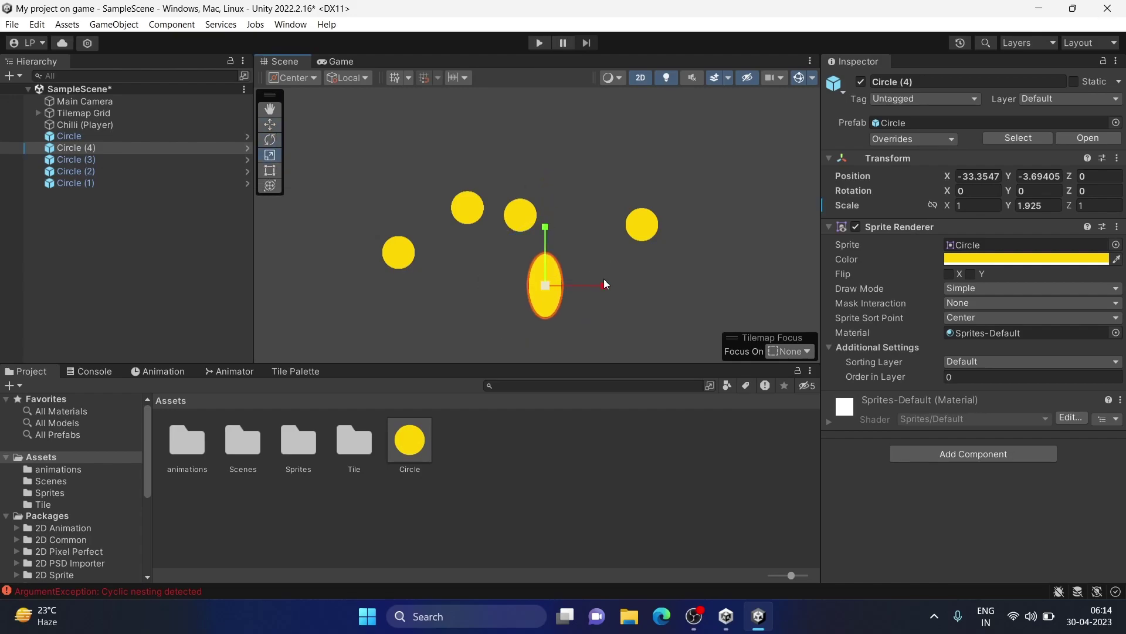
drag(606, 286, 655, 289)
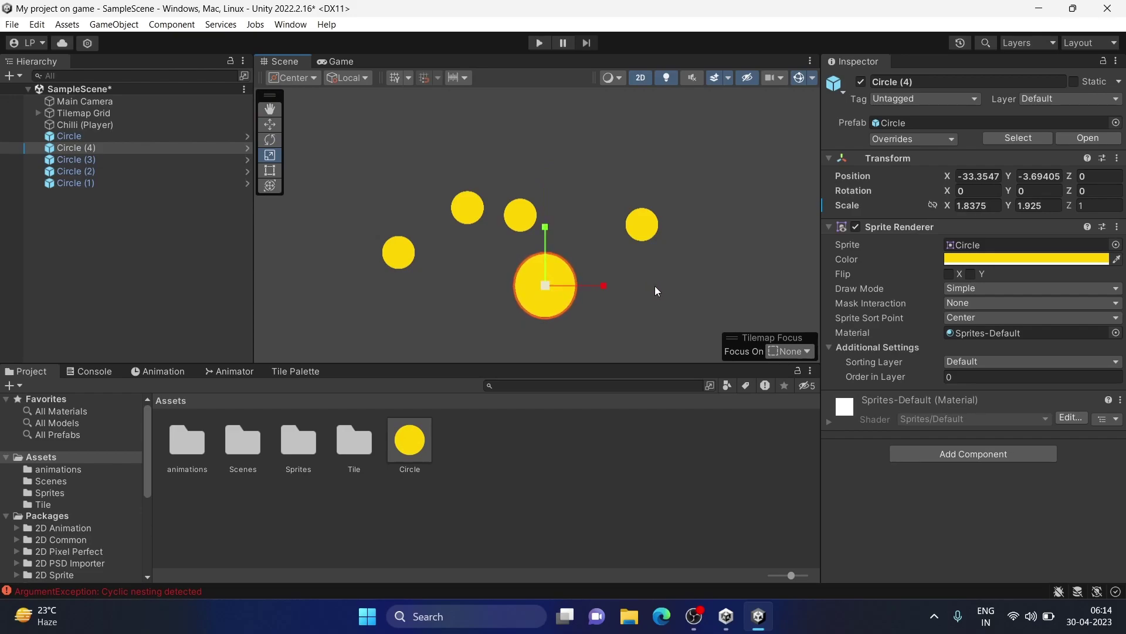
click(930, 138)
click(1034, 228)
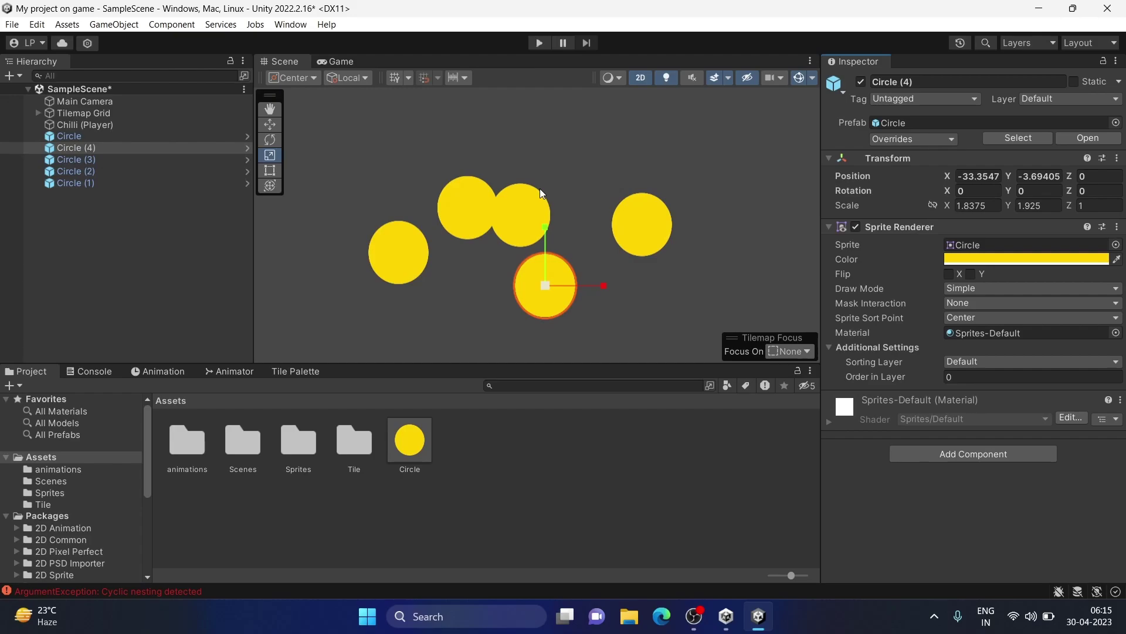
Step: Edit the Circle prefab's colour to green 00FF11 and return to SampleScene
double_click(413, 447)
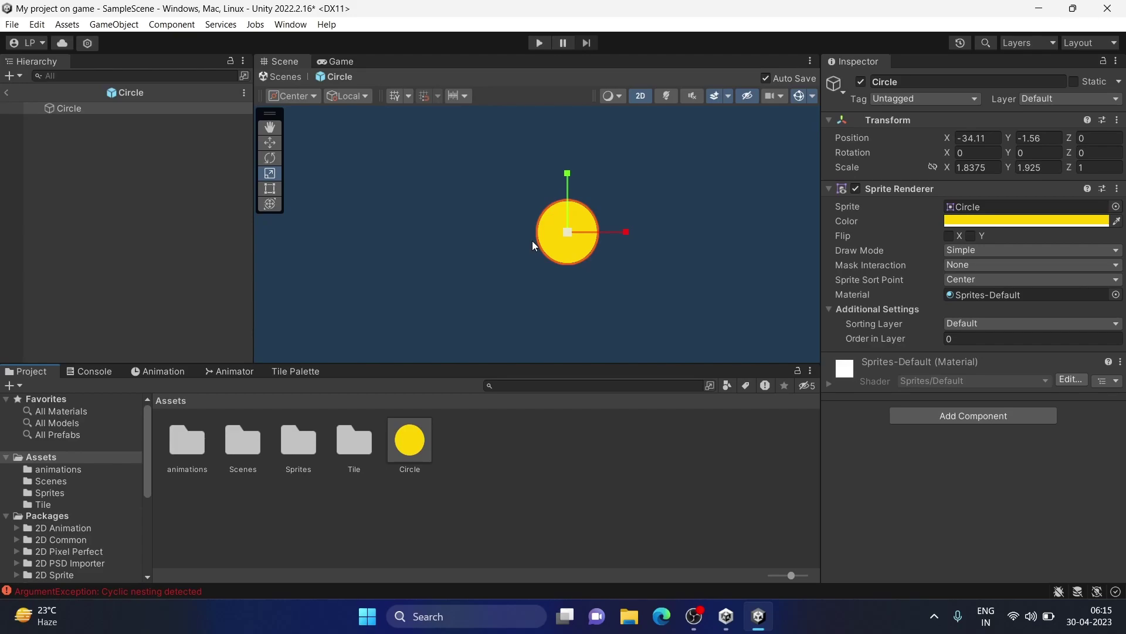
click(1062, 220)
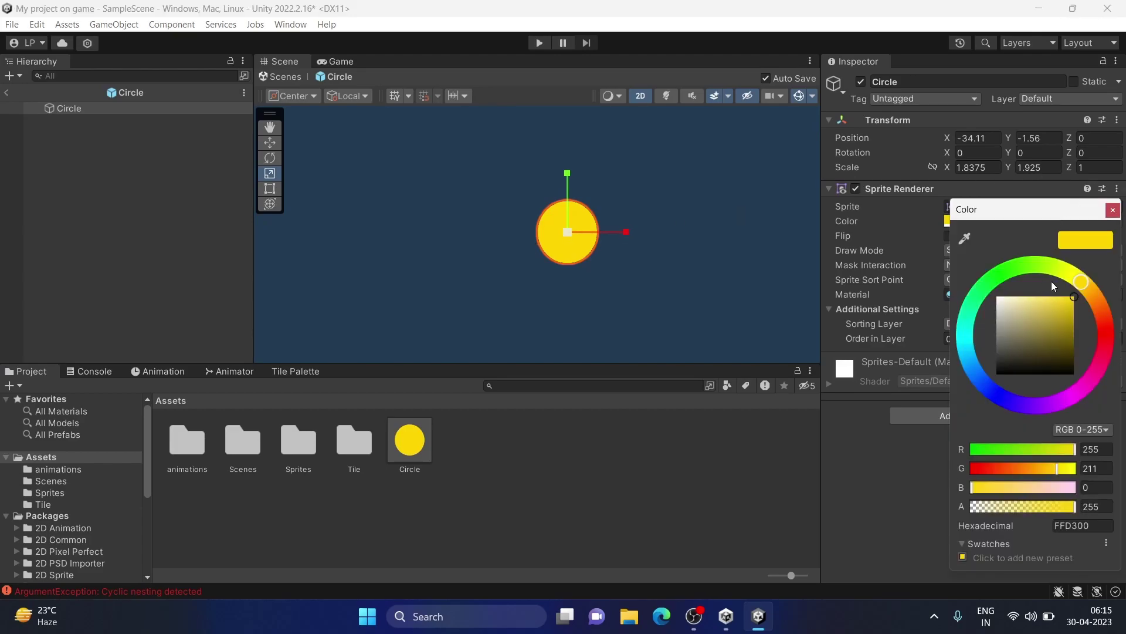
drag(1067, 277, 997, 277)
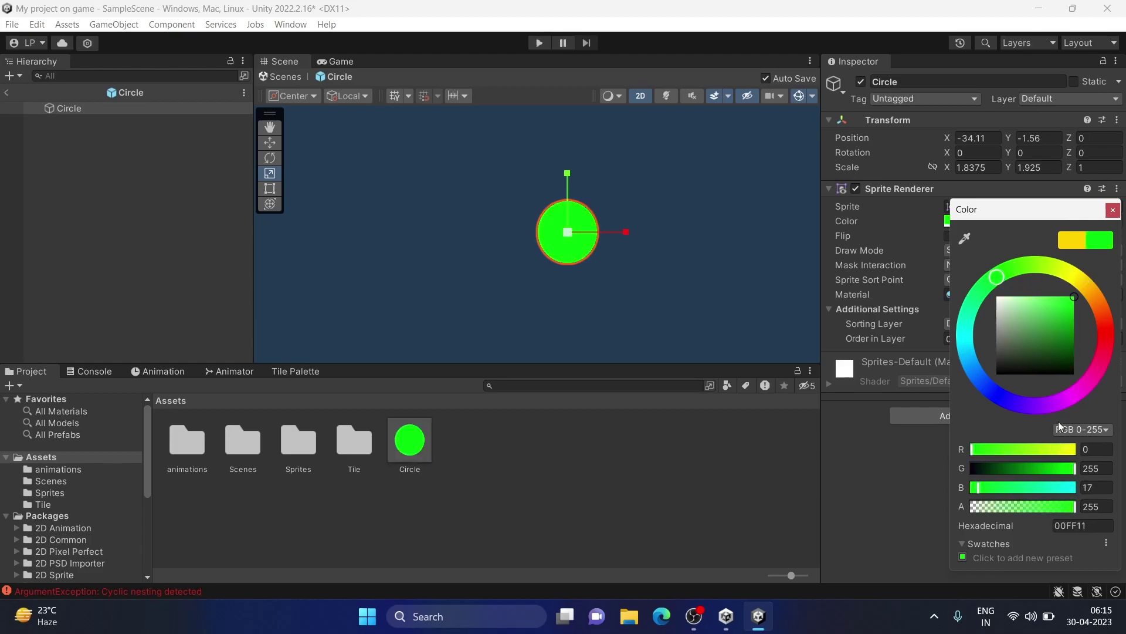
click(409, 440)
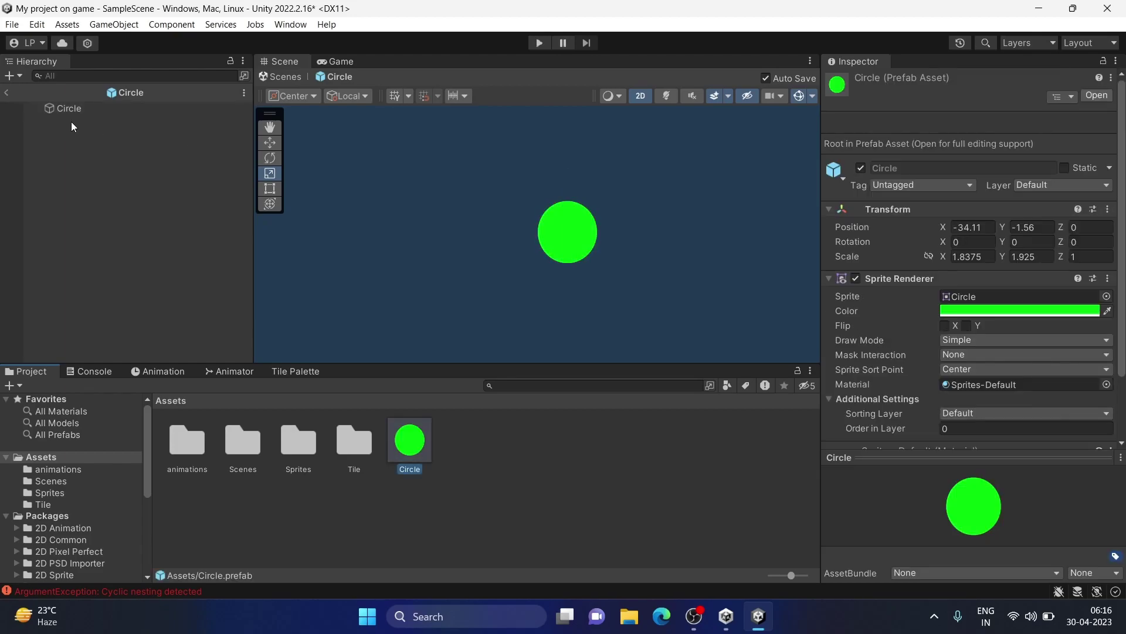
click(7, 92)
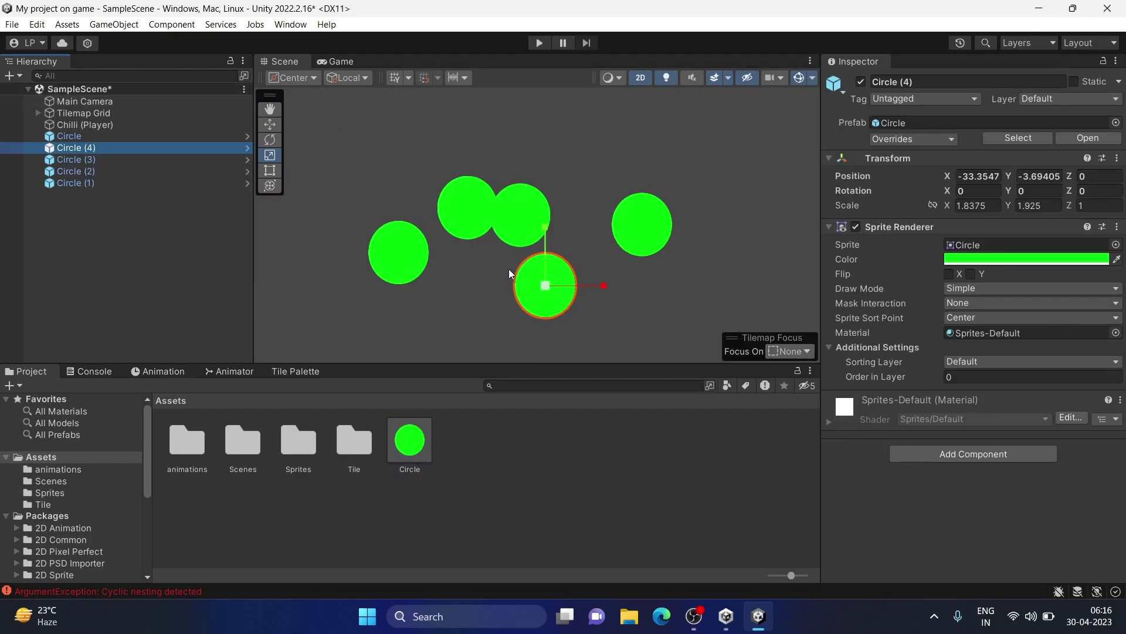
double_click(417, 436)
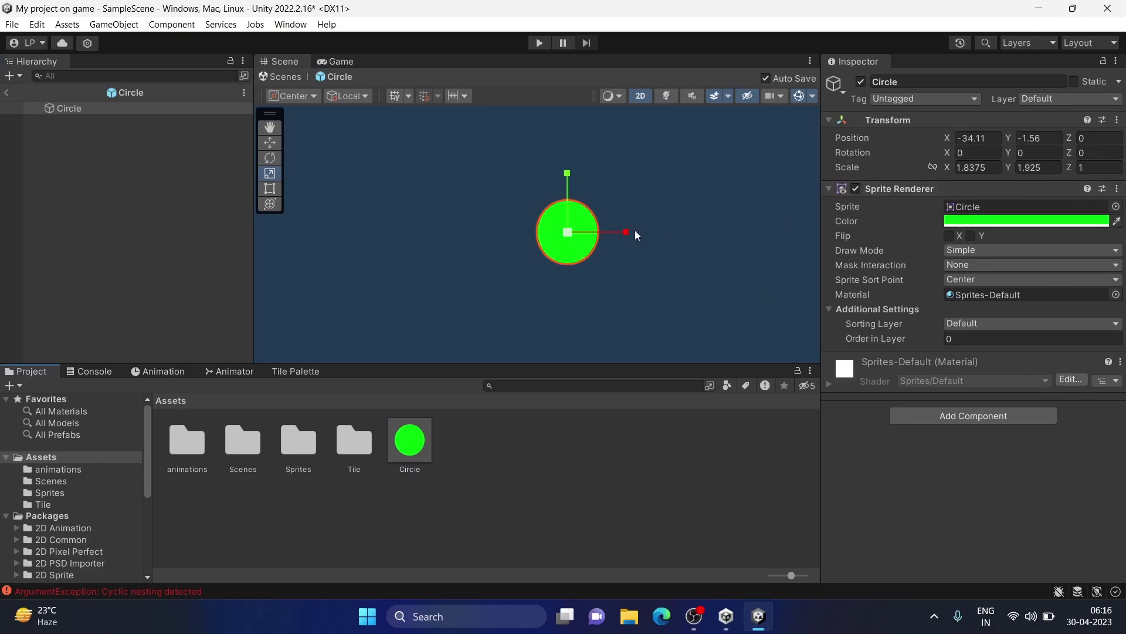
drag(626, 232, 674, 234)
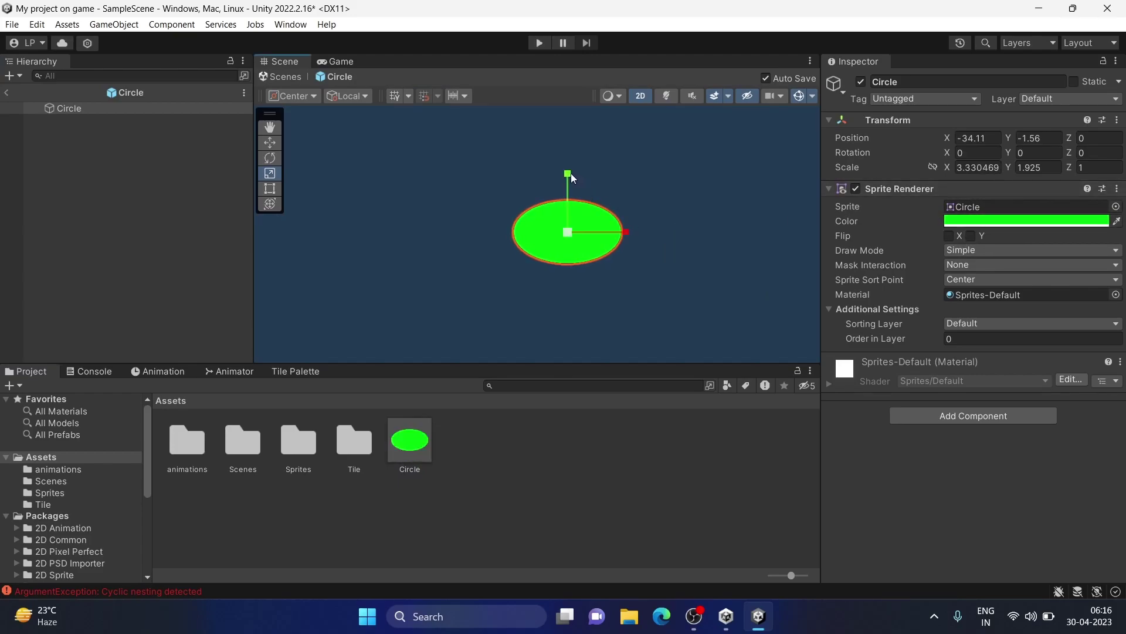
drag(569, 171, 568, 131)
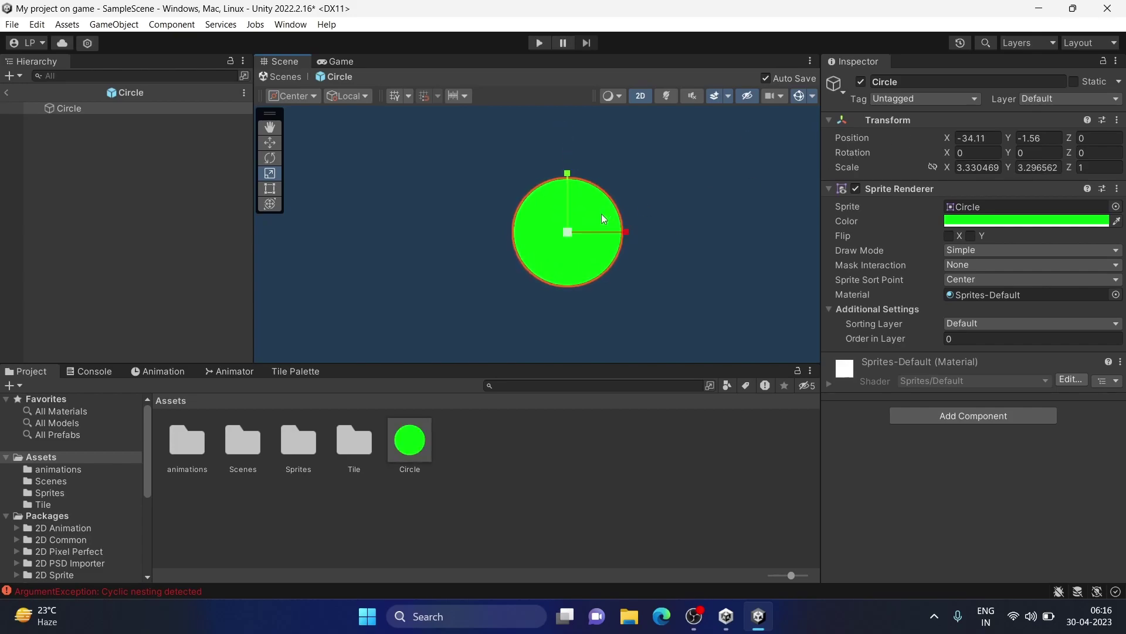
drag(626, 232, 698, 237)
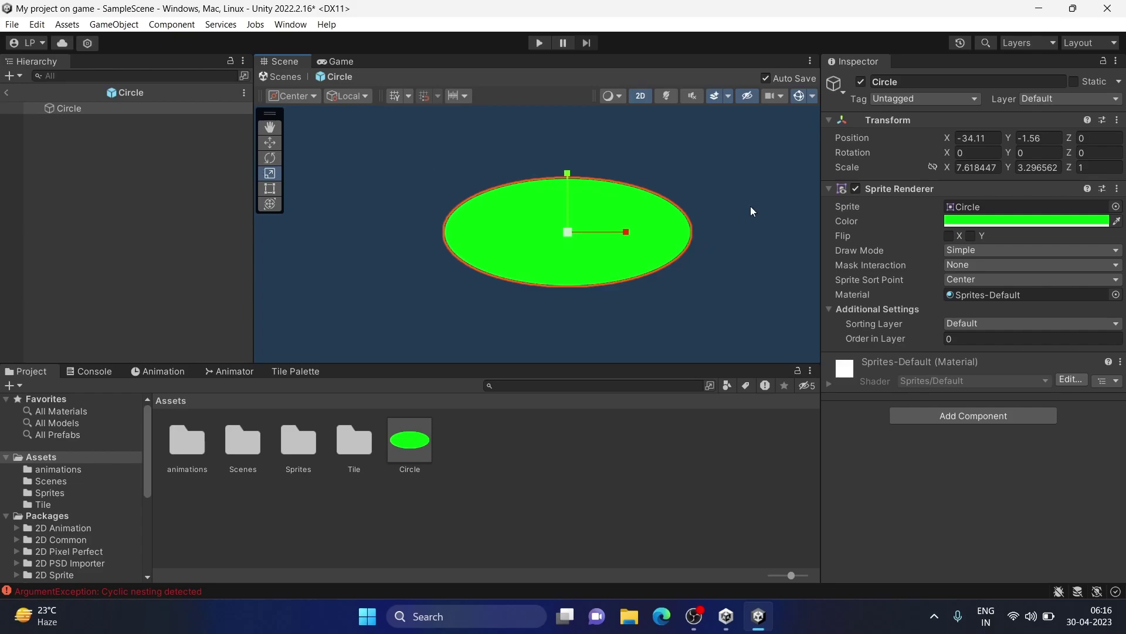
click(3, 91)
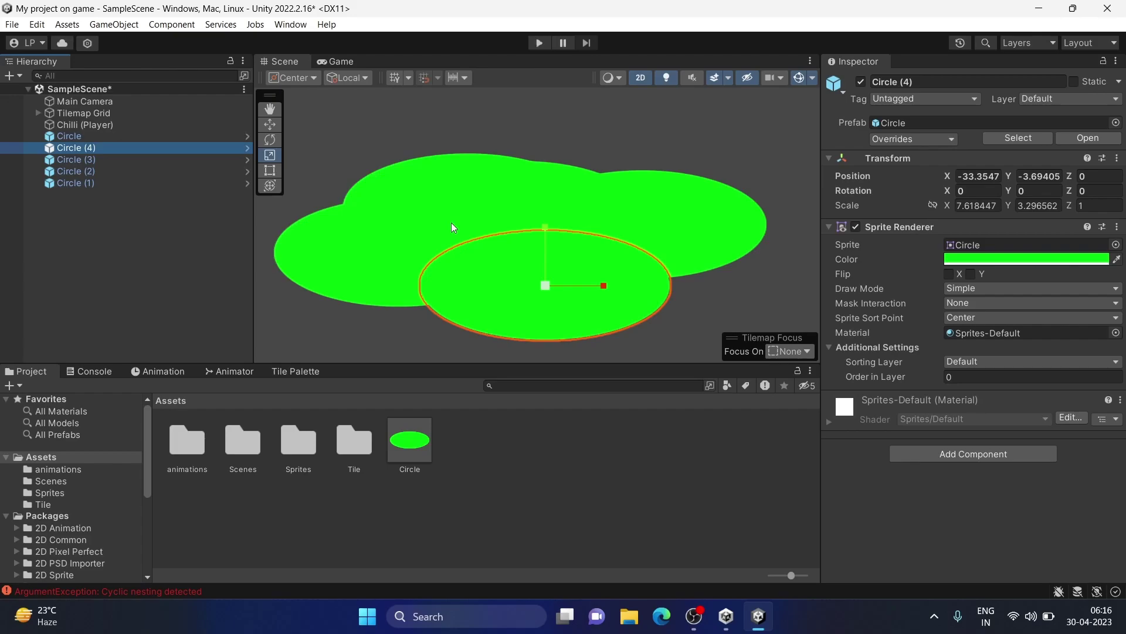
key(ctrl+z)
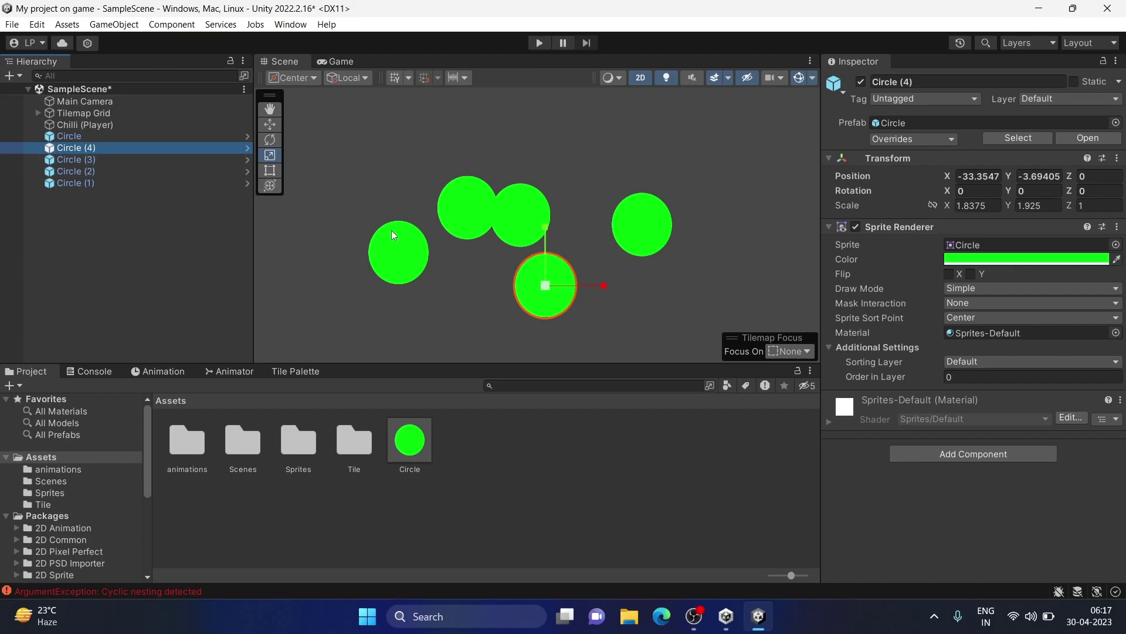
Step: Give the left circle, Circle (3), an instance-only pink colour FF006C
click(393, 253)
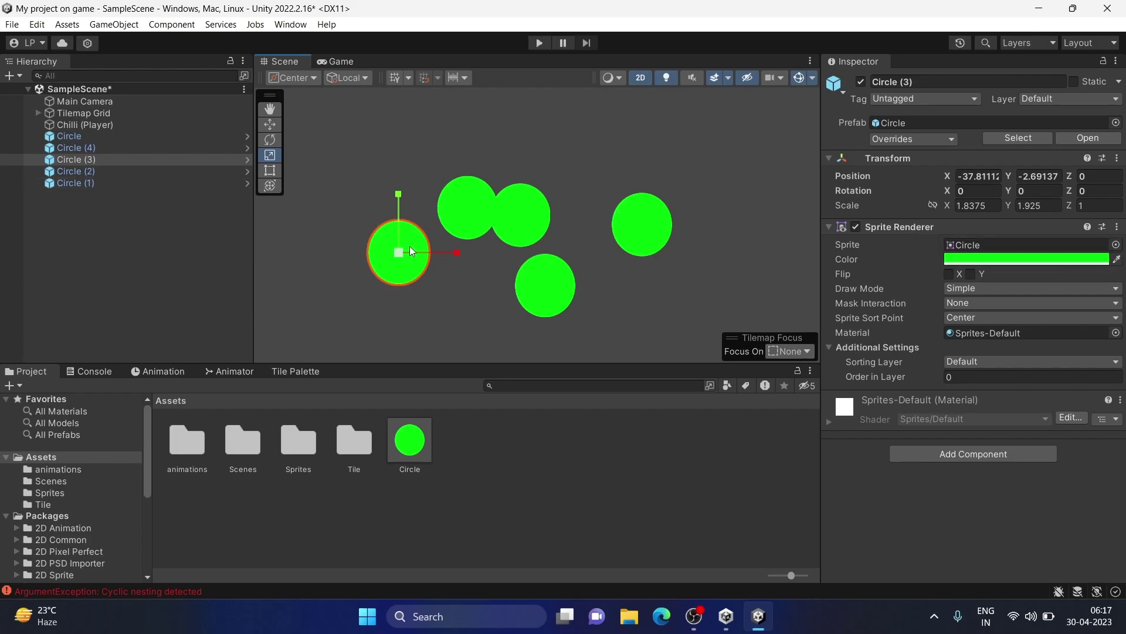
click(1048, 258)
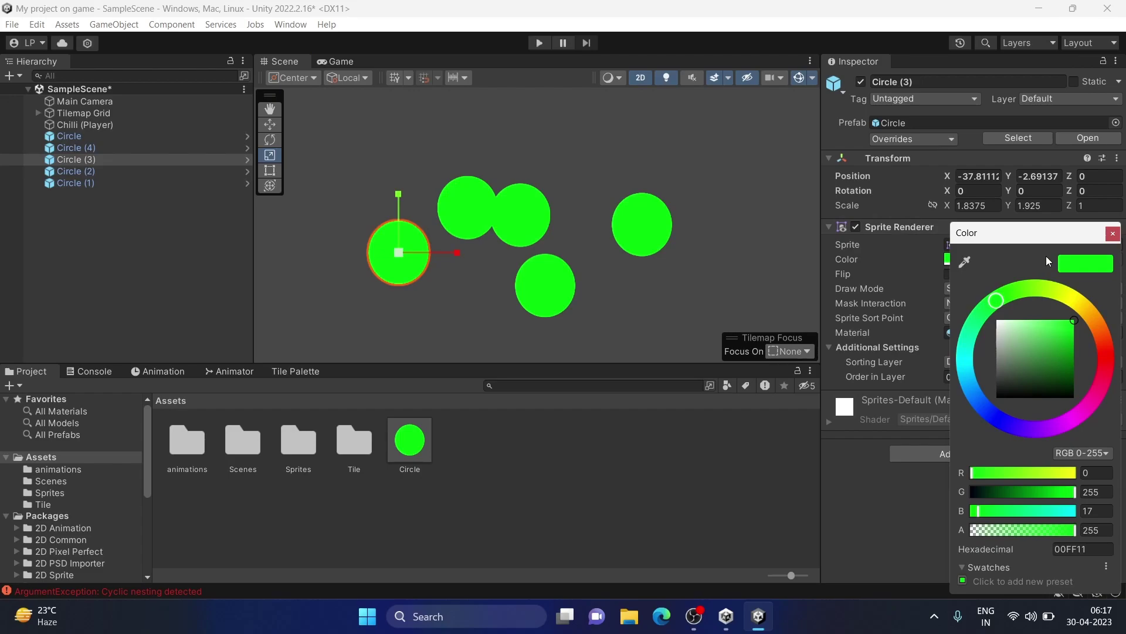
click(1099, 388)
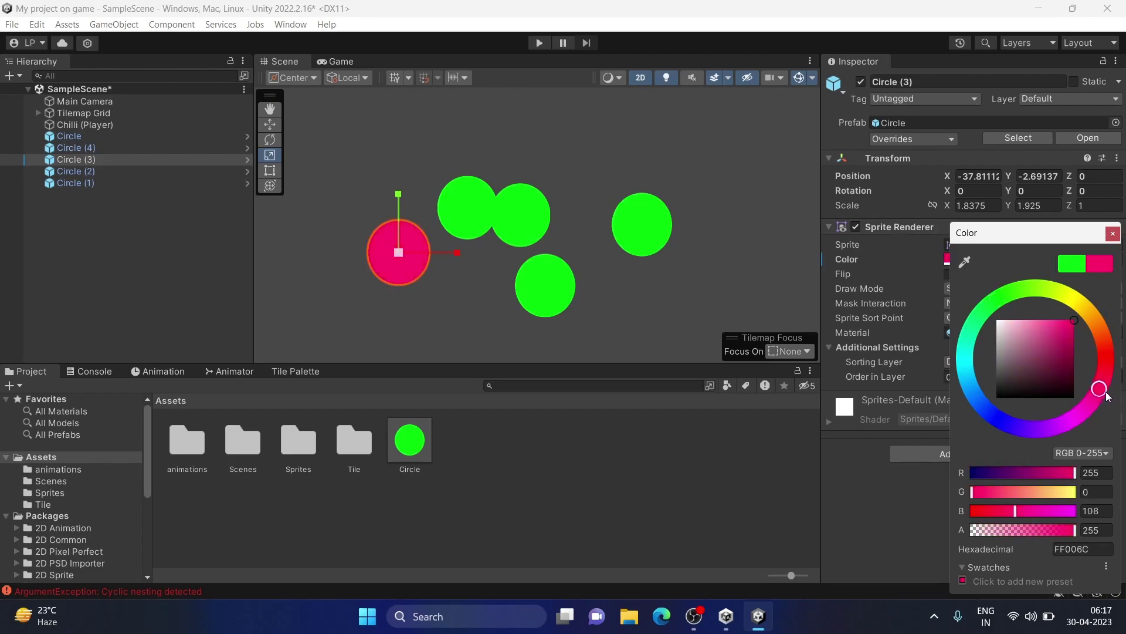
click(1113, 233)
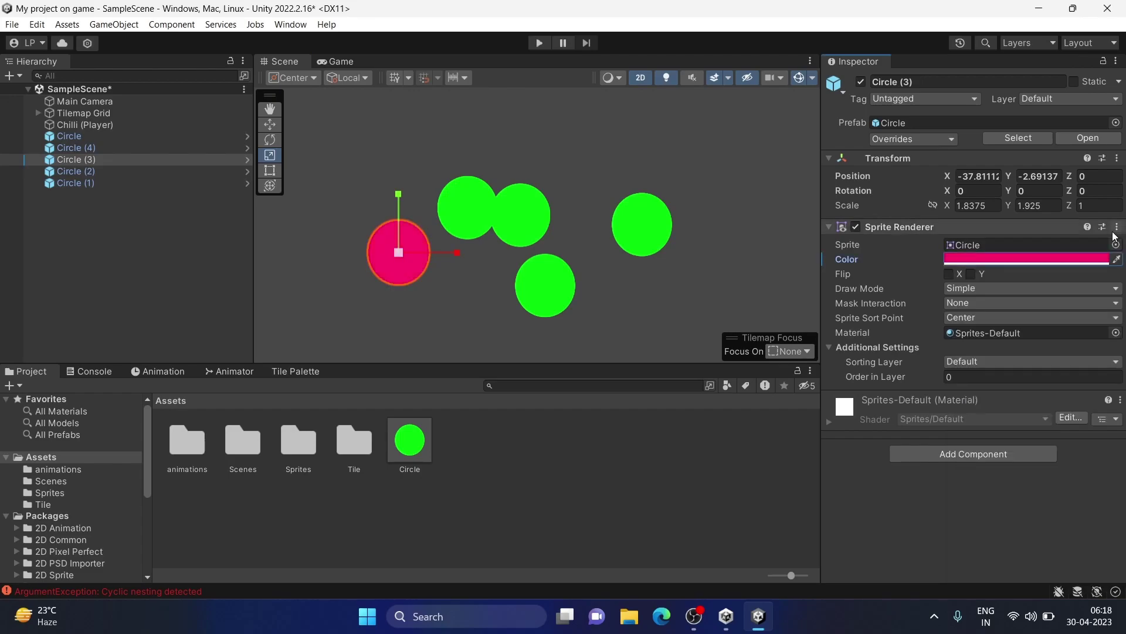
click(417, 430)
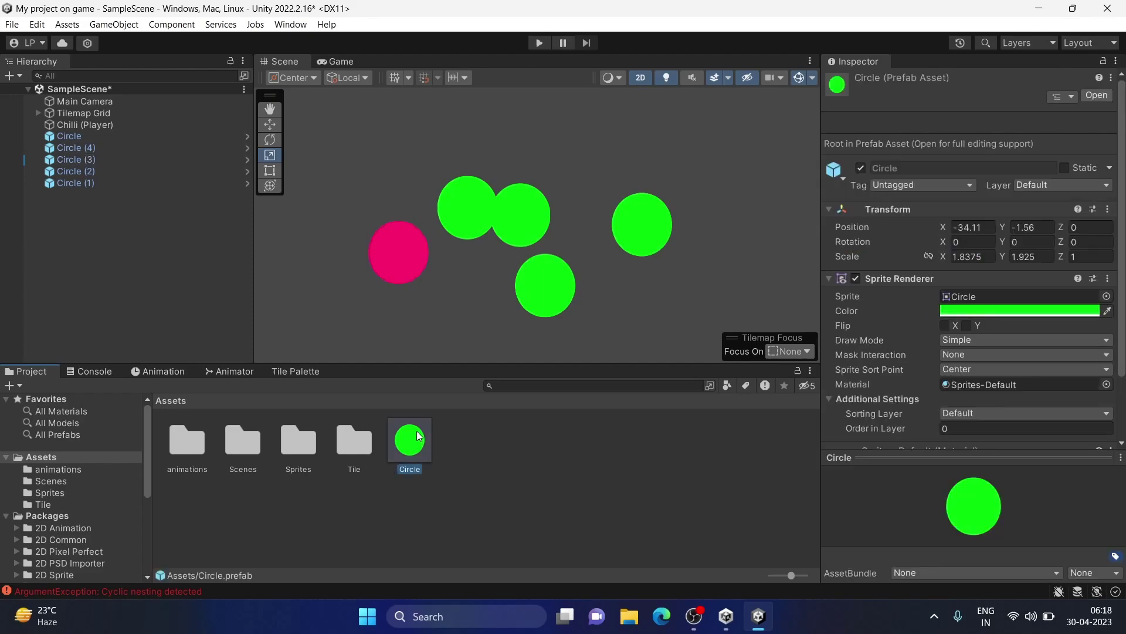
Step: Change the Circle prefab's colour to purple 7100FF
click(1075, 312)
drag(1096, 327, 1031, 448)
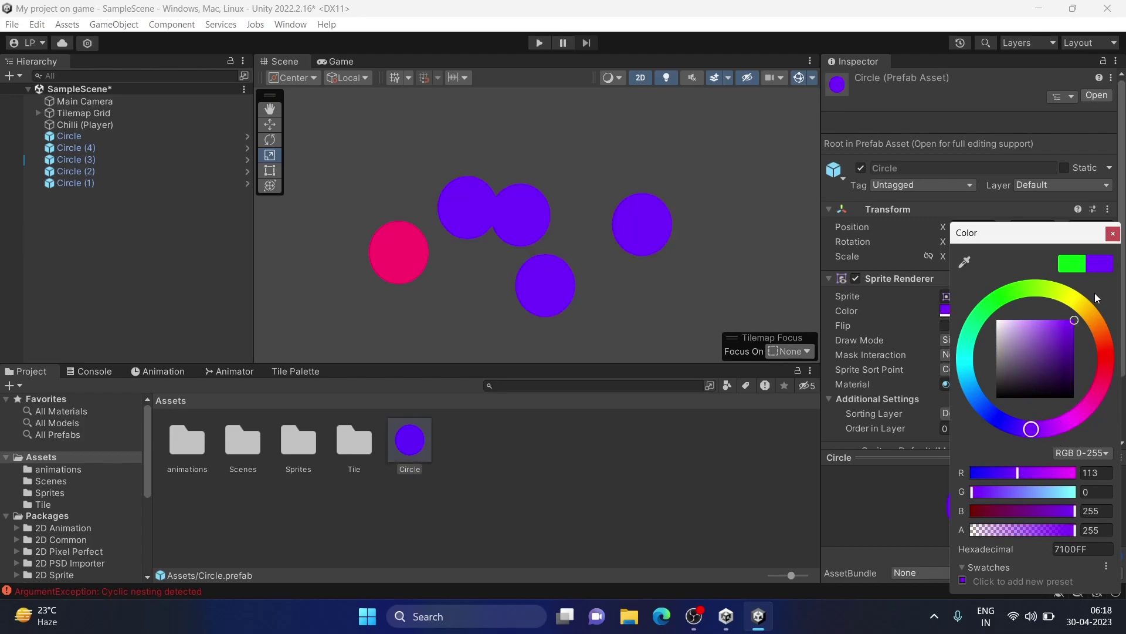
click(1113, 235)
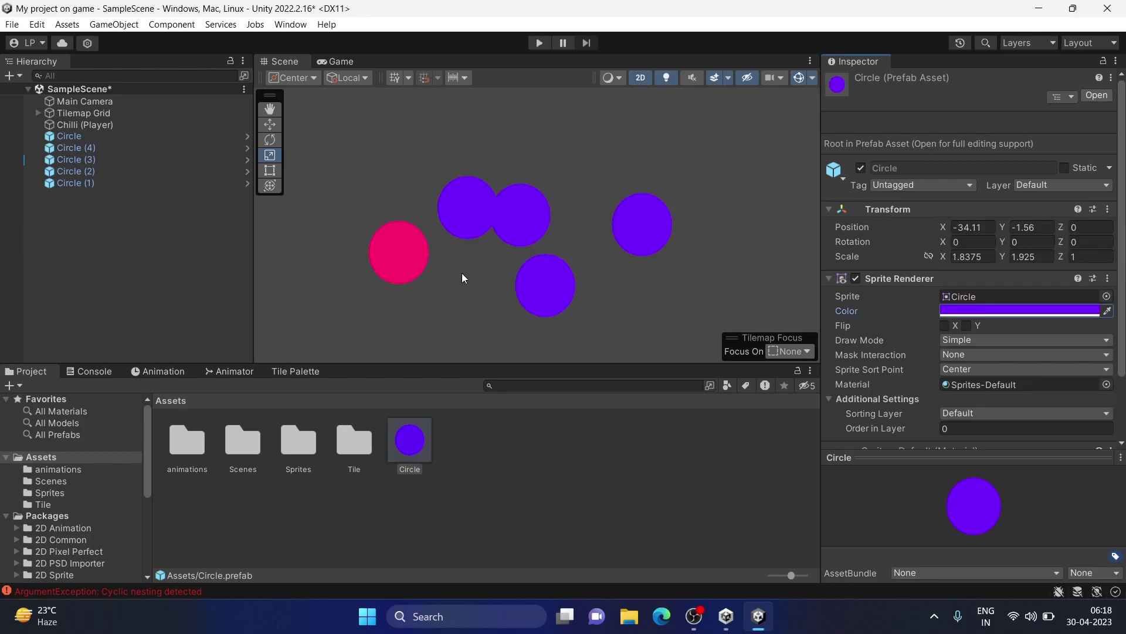